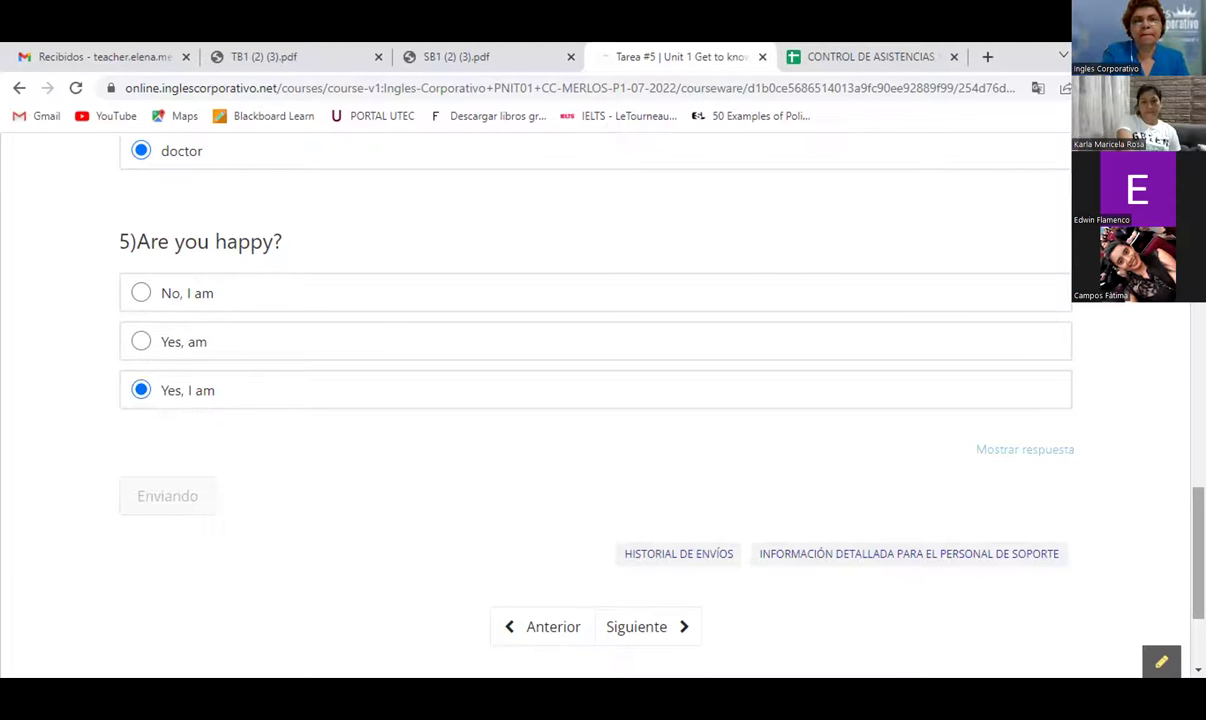
# - Review the graded answers to all five sentence-correction questions in Tarea #5
pyautogui.scroll(3, 595, 400)
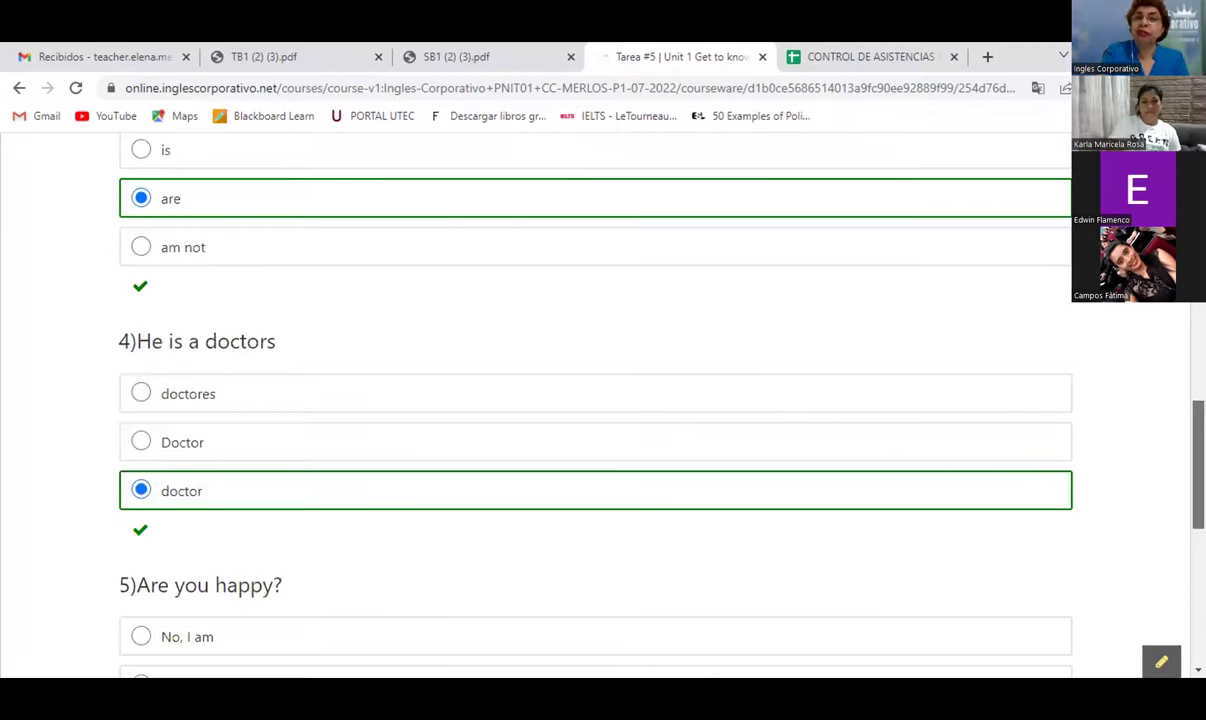
pyautogui.scroll(2, 595, 400)
pyautogui.scroll(5, 595, 400)
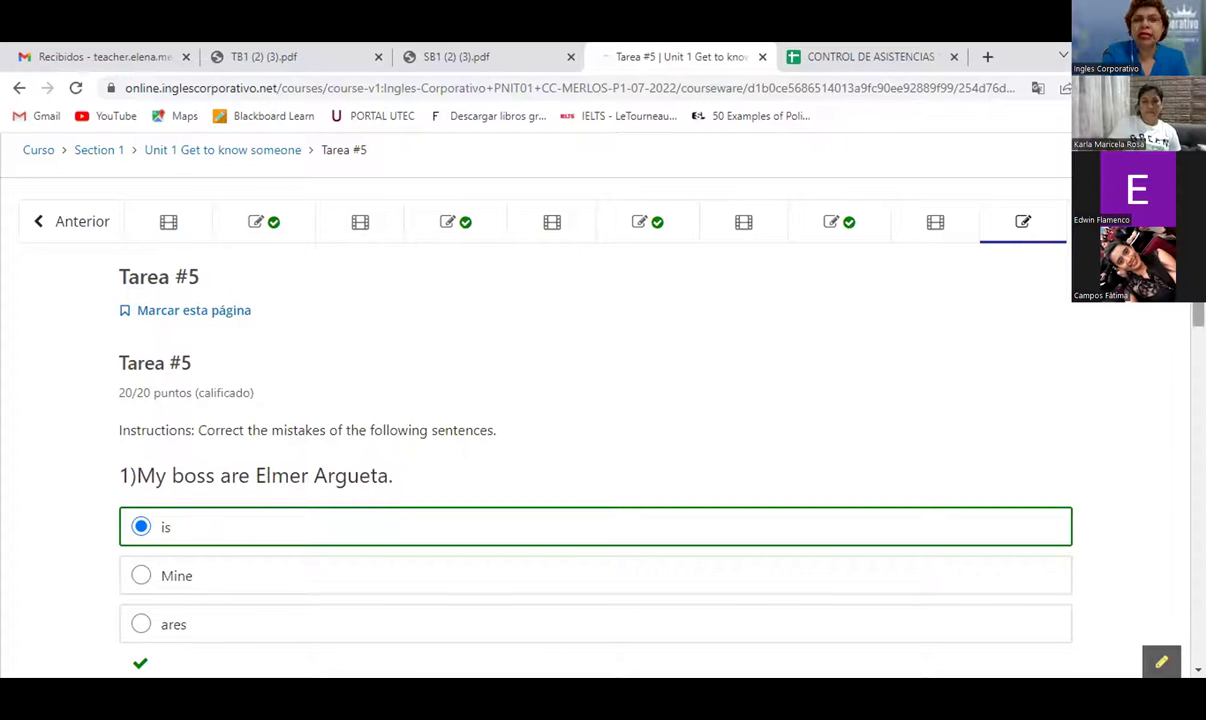
pyautogui.click(70, 221)
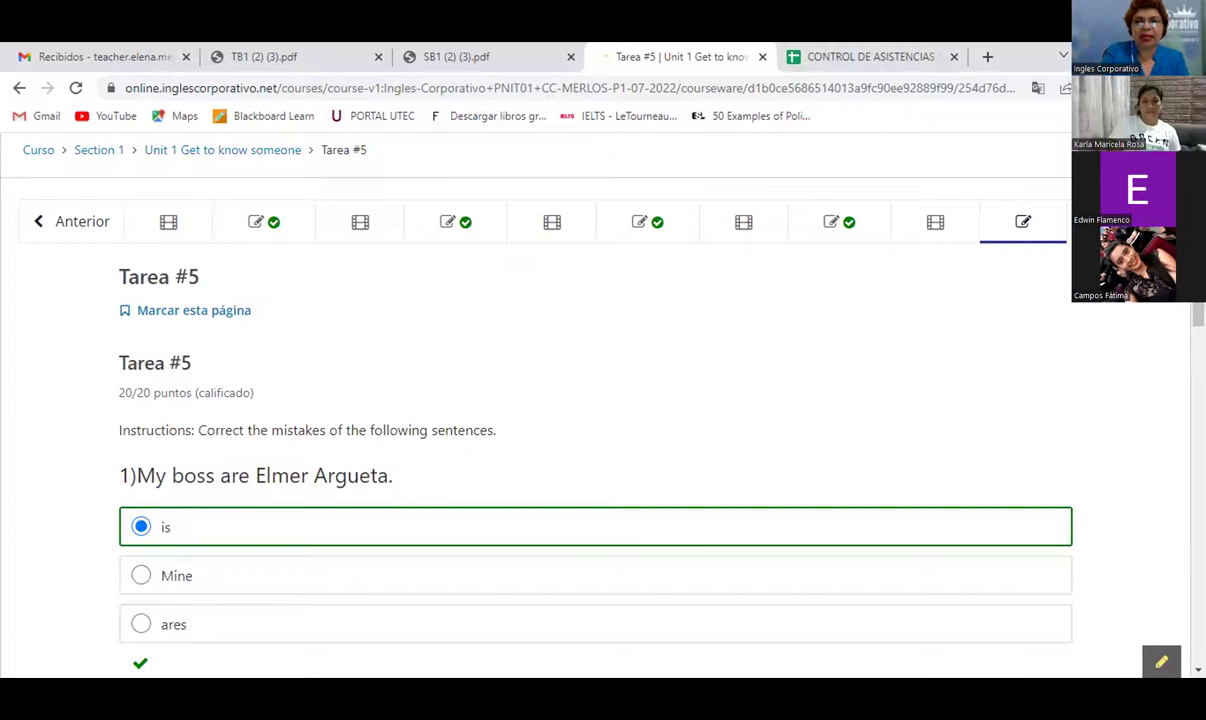
pyautogui.scroll(-5, 595, 400)
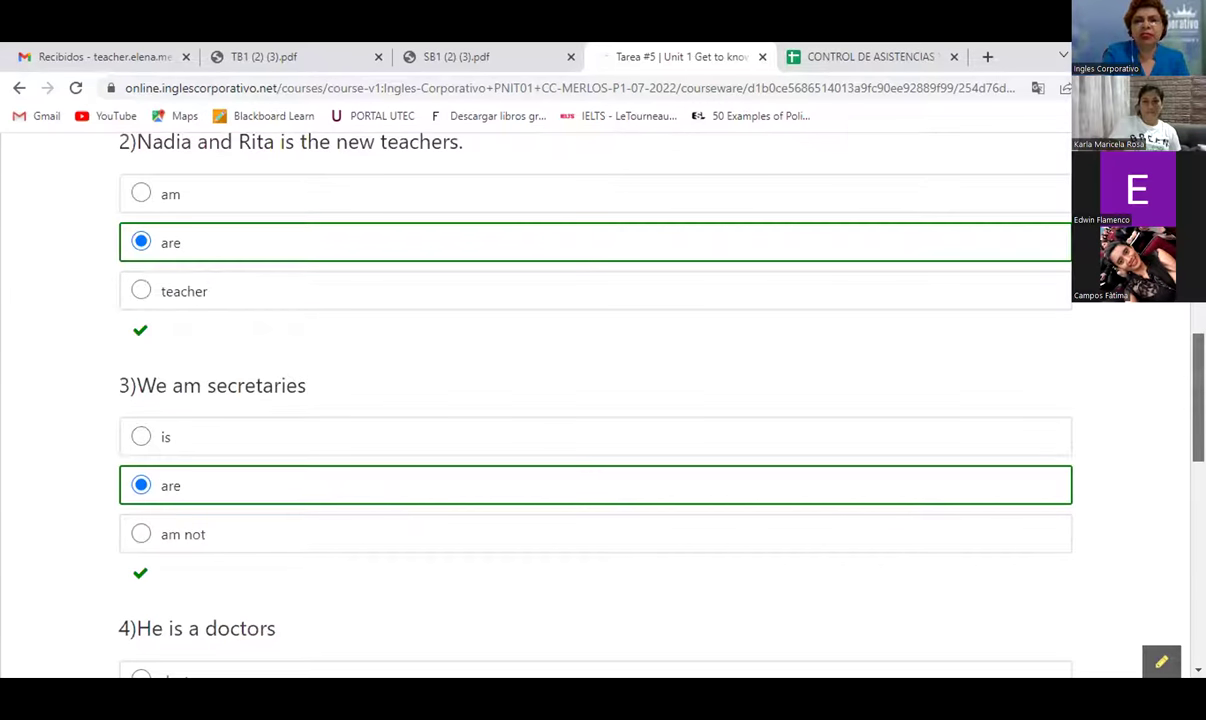
pyautogui.scroll(-3, 595, 400)
pyautogui.scroll(-3, 595, 400)
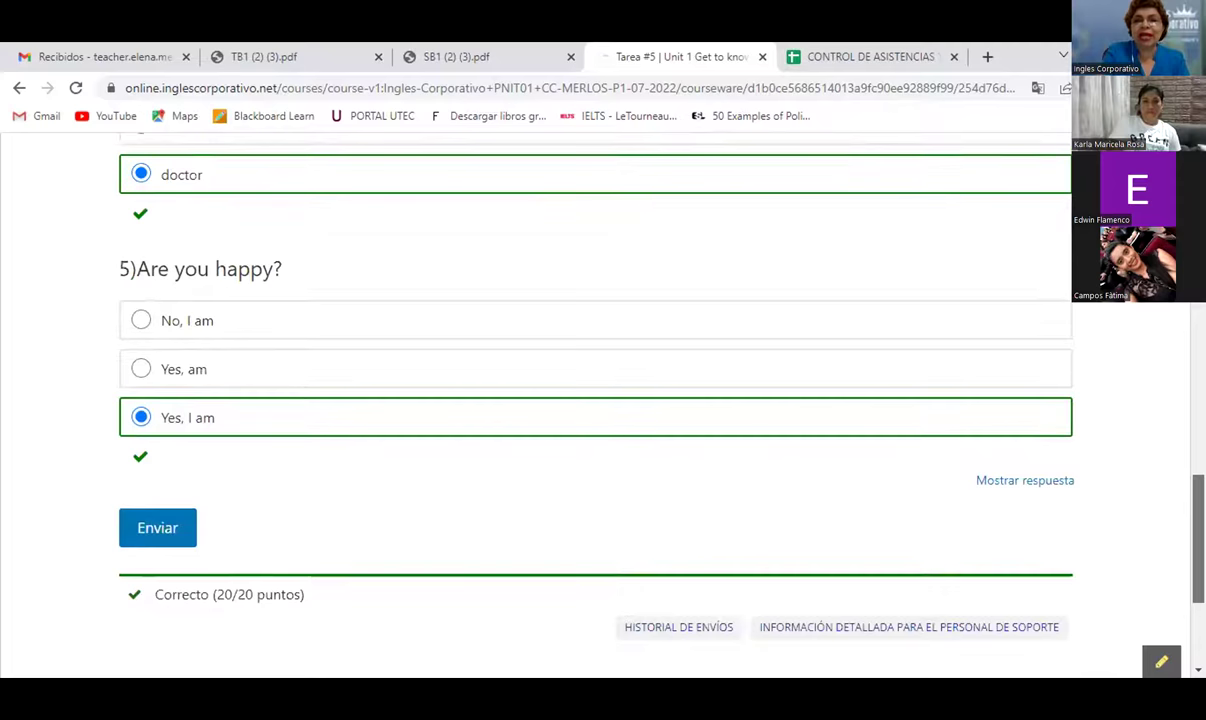
pyautogui.scroll(-1, 595, 400)
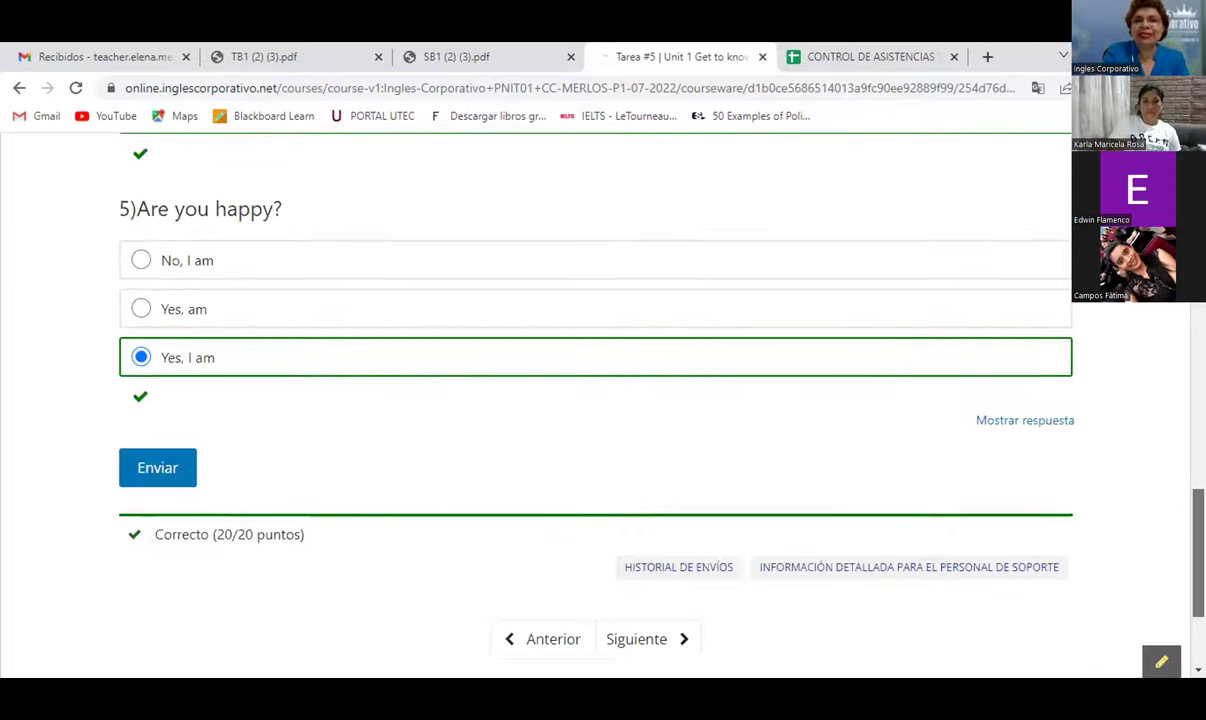
# - Advance to Unit 2 Daily Routines and open its Tarea #6 exercise
pyautogui.click(646, 641)
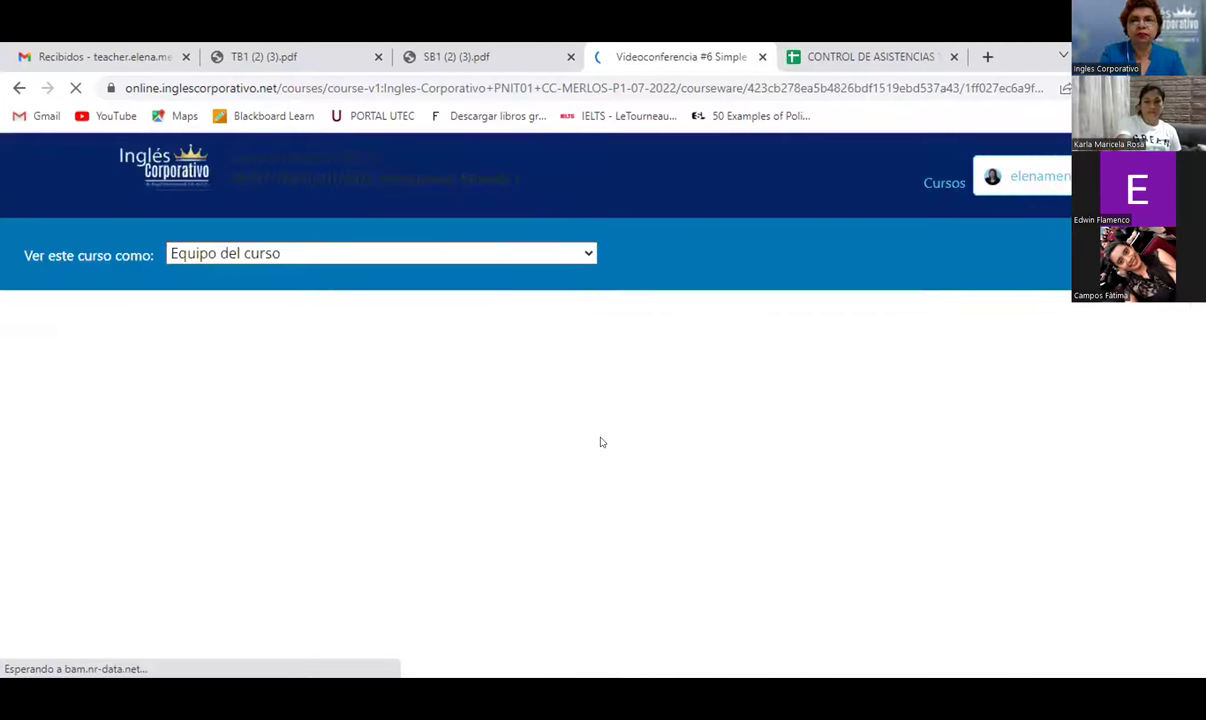
pyautogui.click(264, 436)
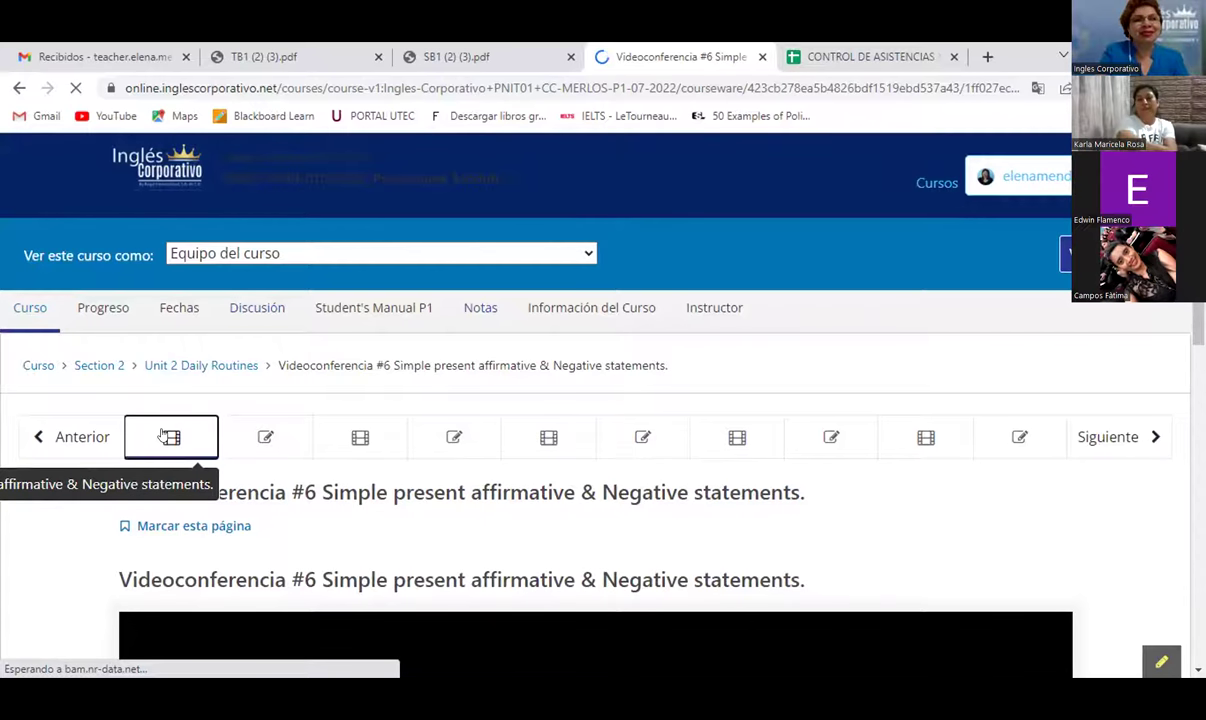
pyautogui.click(264, 441)
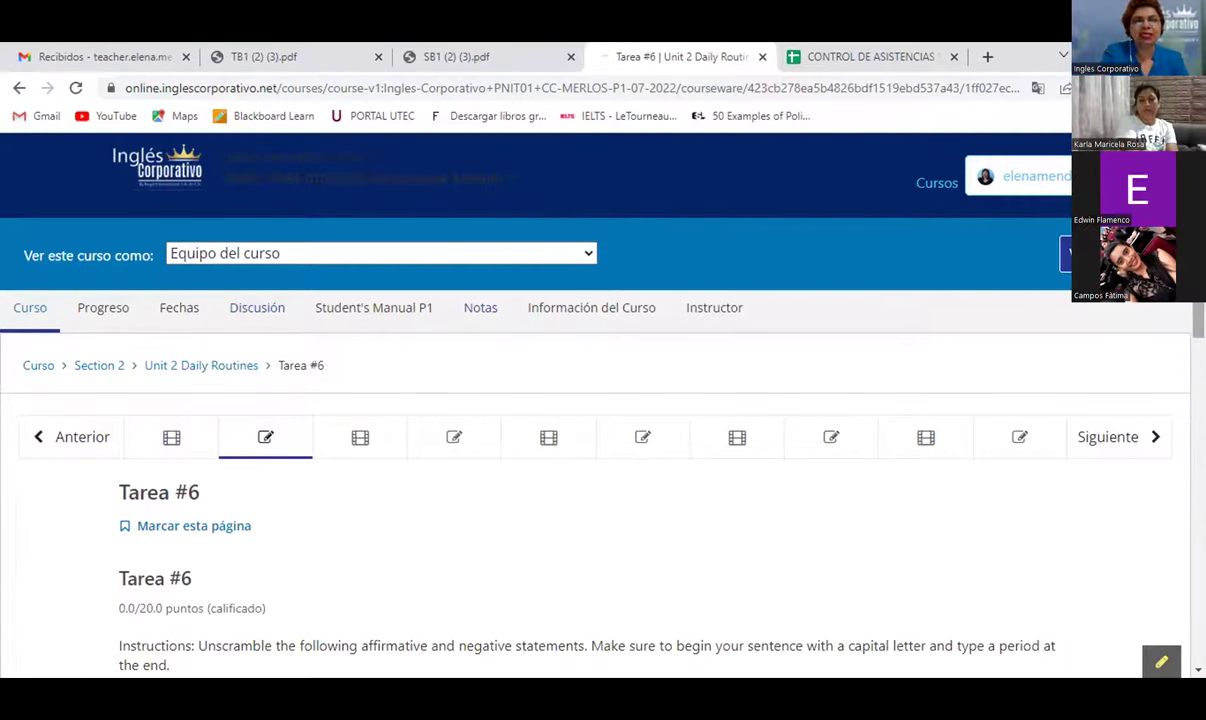
# - Answer item 1 of Tarea #6 with the unscrambled sentence "I sleep at night."
pyautogui.scroll(-1, 600, 450)
pyautogui.scroll(-2, 600, 450)
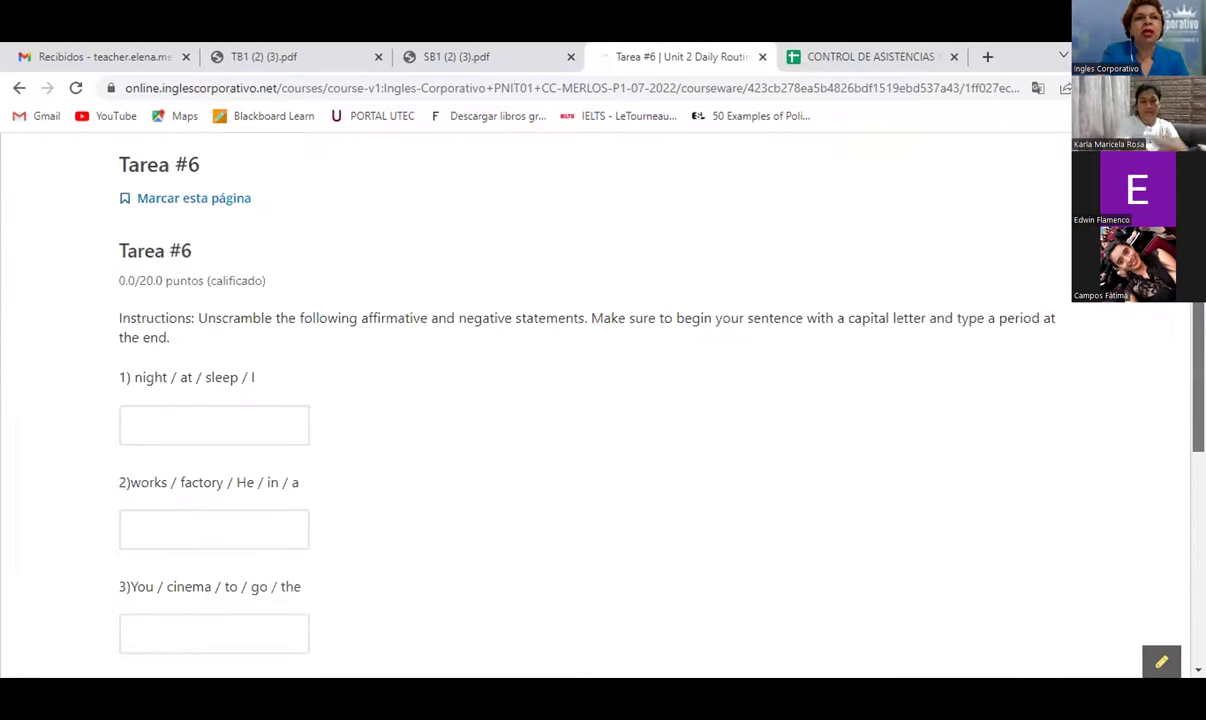
pyautogui.scroll(-1, 600, 450)
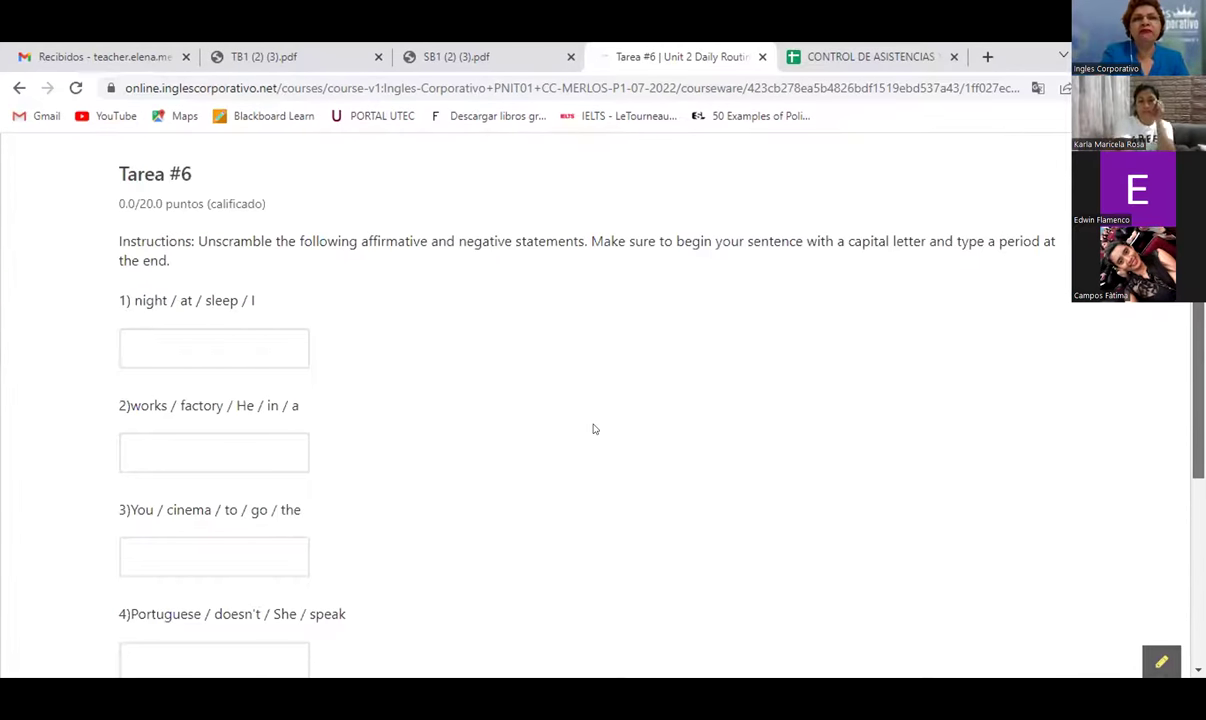
pyautogui.scroll(-1, 562, 404)
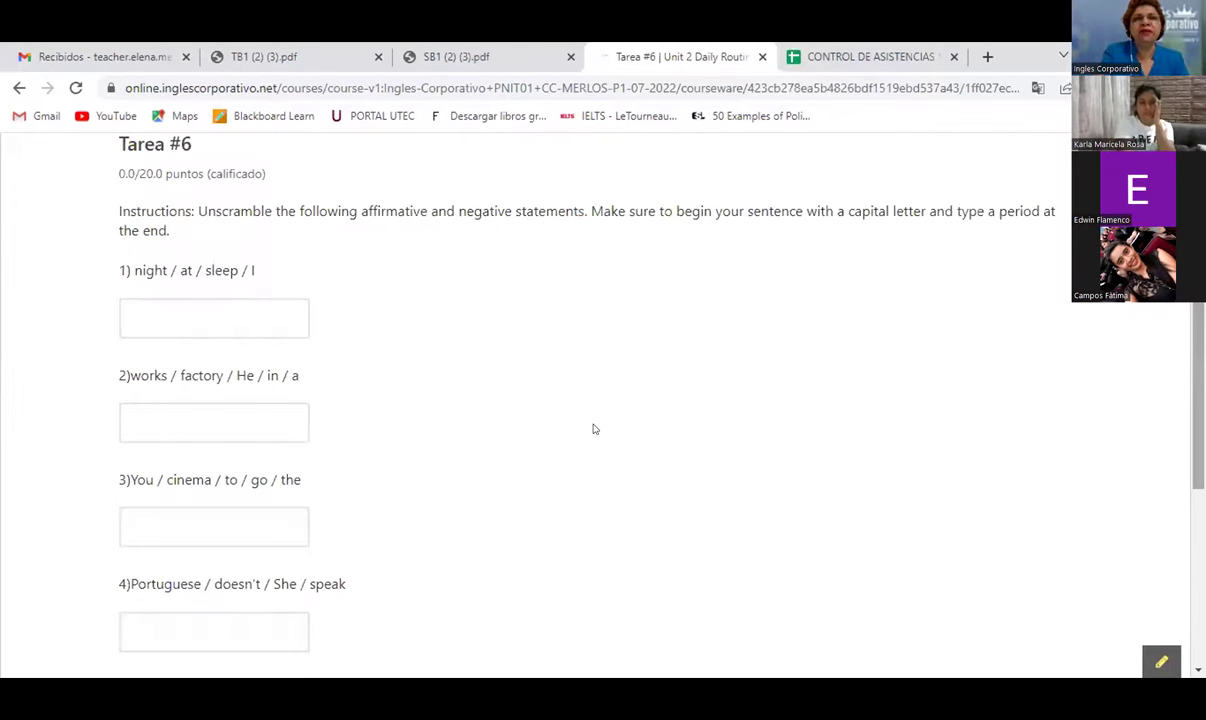
pyautogui.click(151, 310)
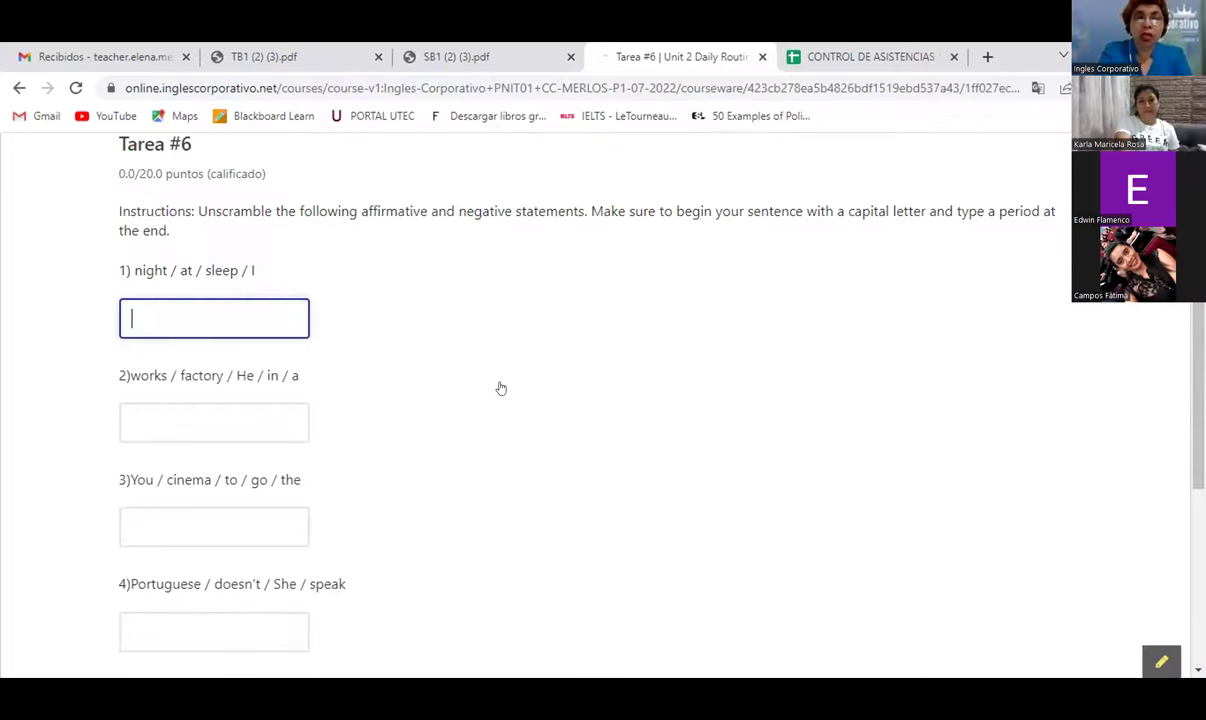
pyautogui.write('I')
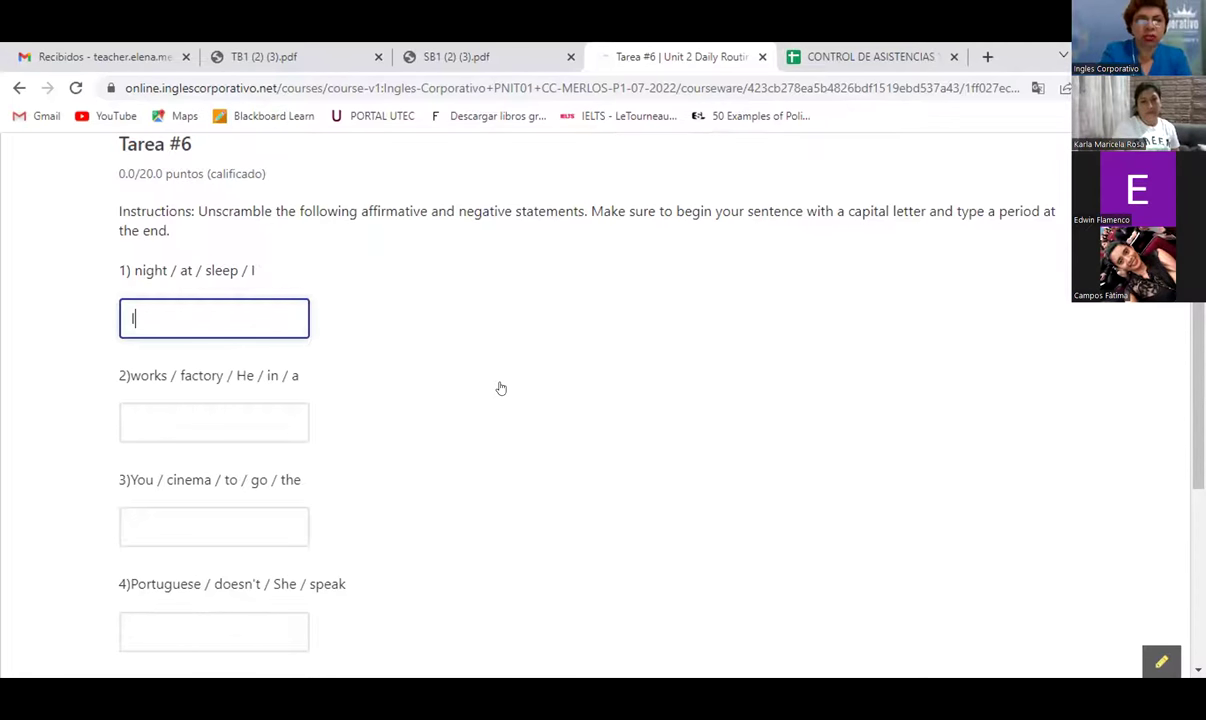
pyautogui.write('sleep at ')
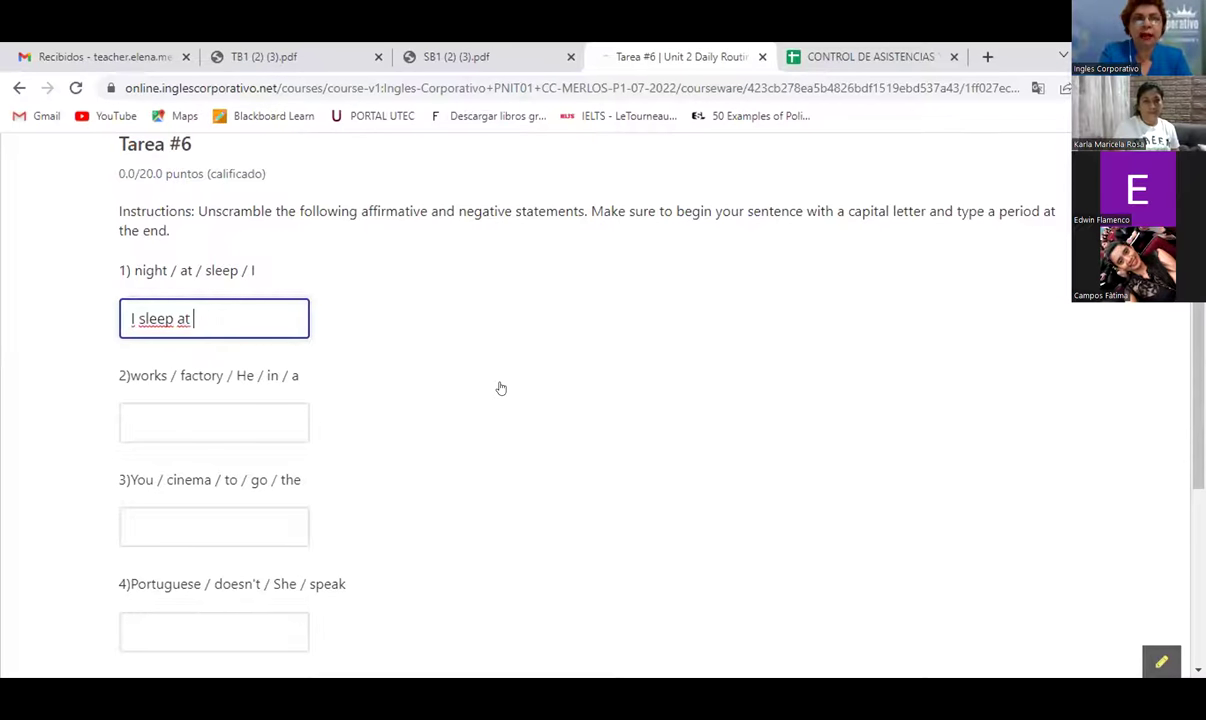
pyautogui.write('night.')
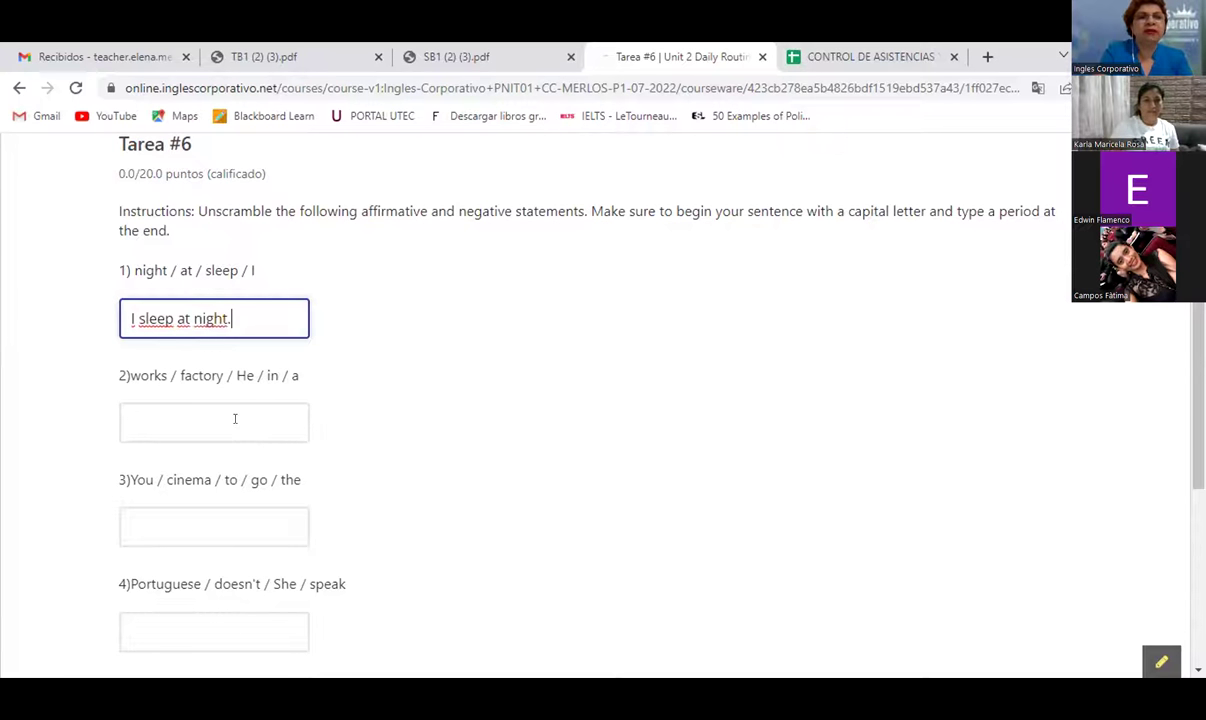
# - Answer item 2 with the unscrambled sentence "He works in a factory."
pyautogui.click(235, 418)
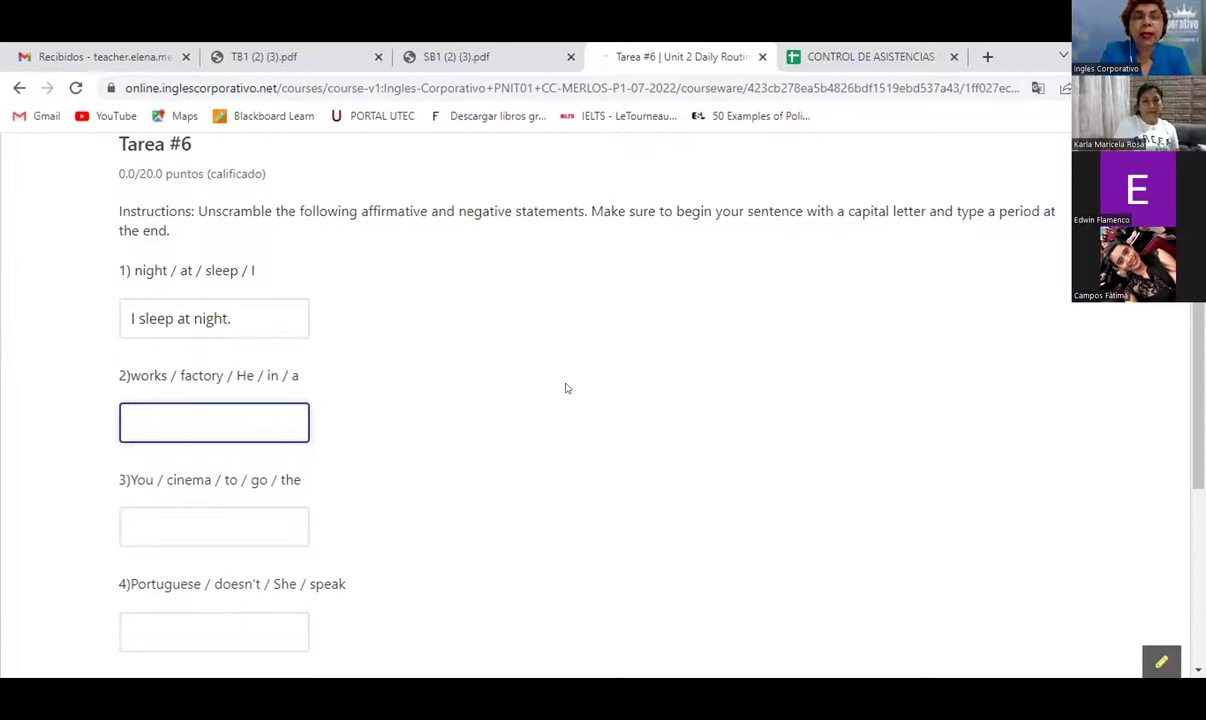
pyautogui.write('He works')
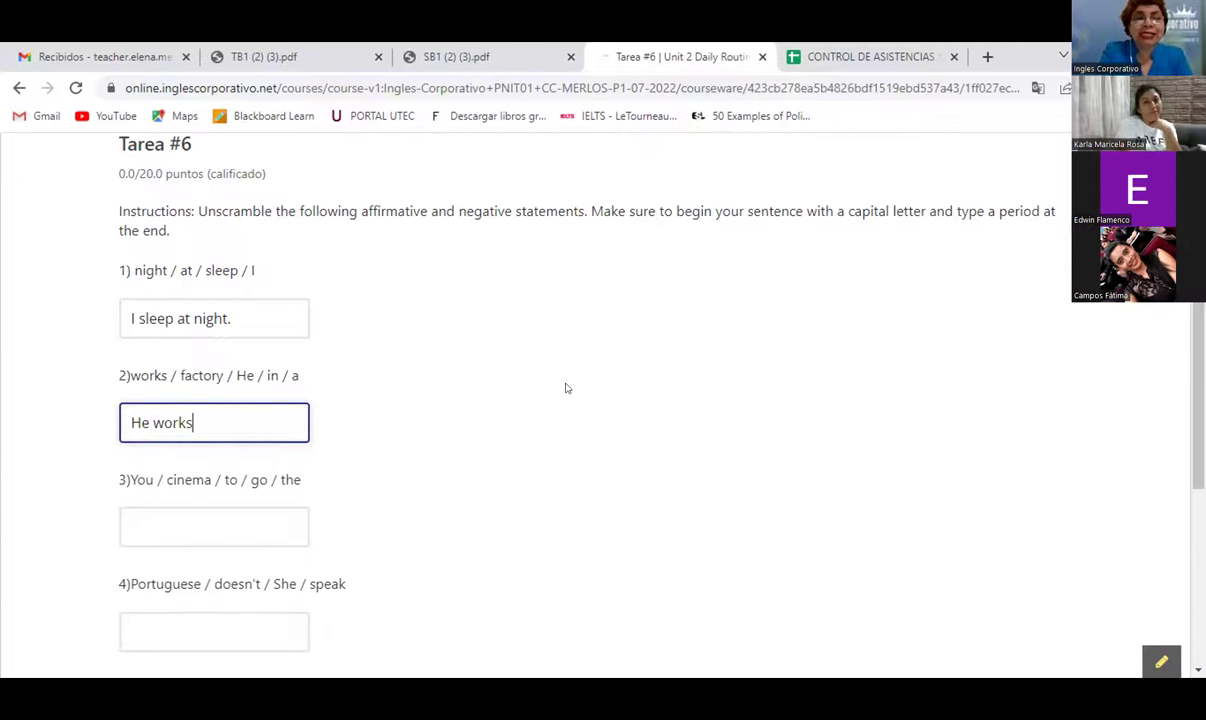
pyautogui.write(' in a factory')
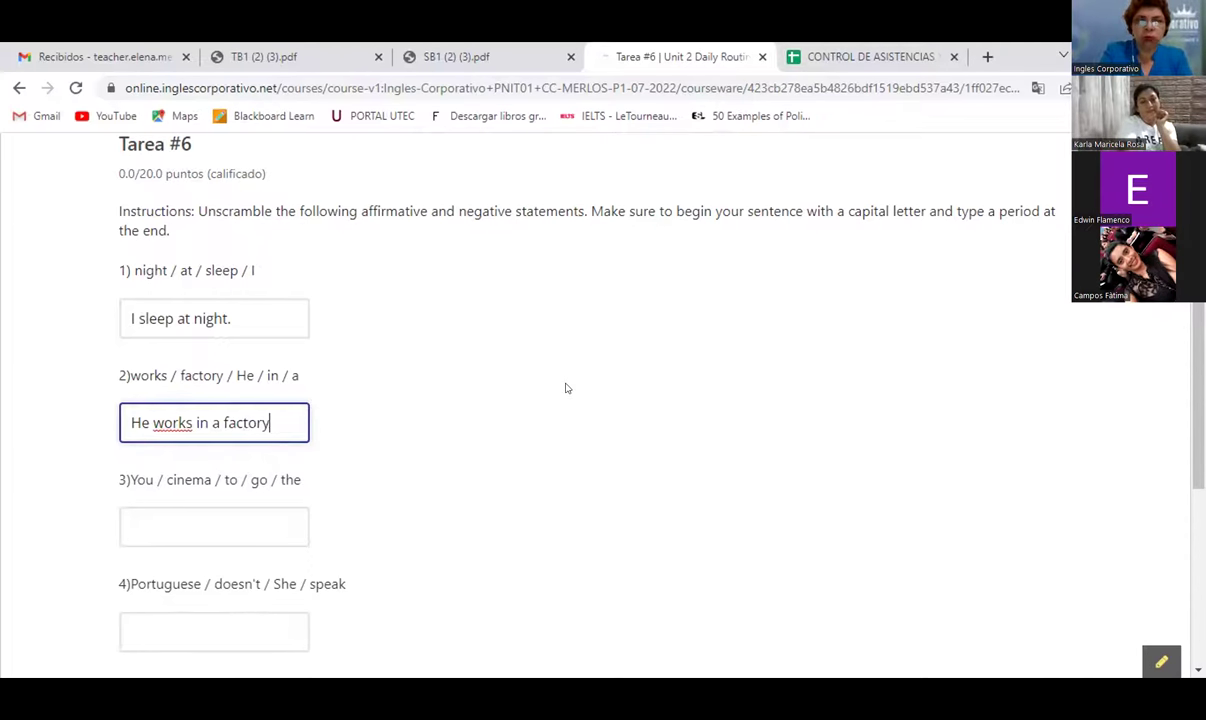
pyautogui.write('.')
# - Answer item 3 with the unscrambled sentence "You go to the cinema."
pyautogui.click(251, 520)
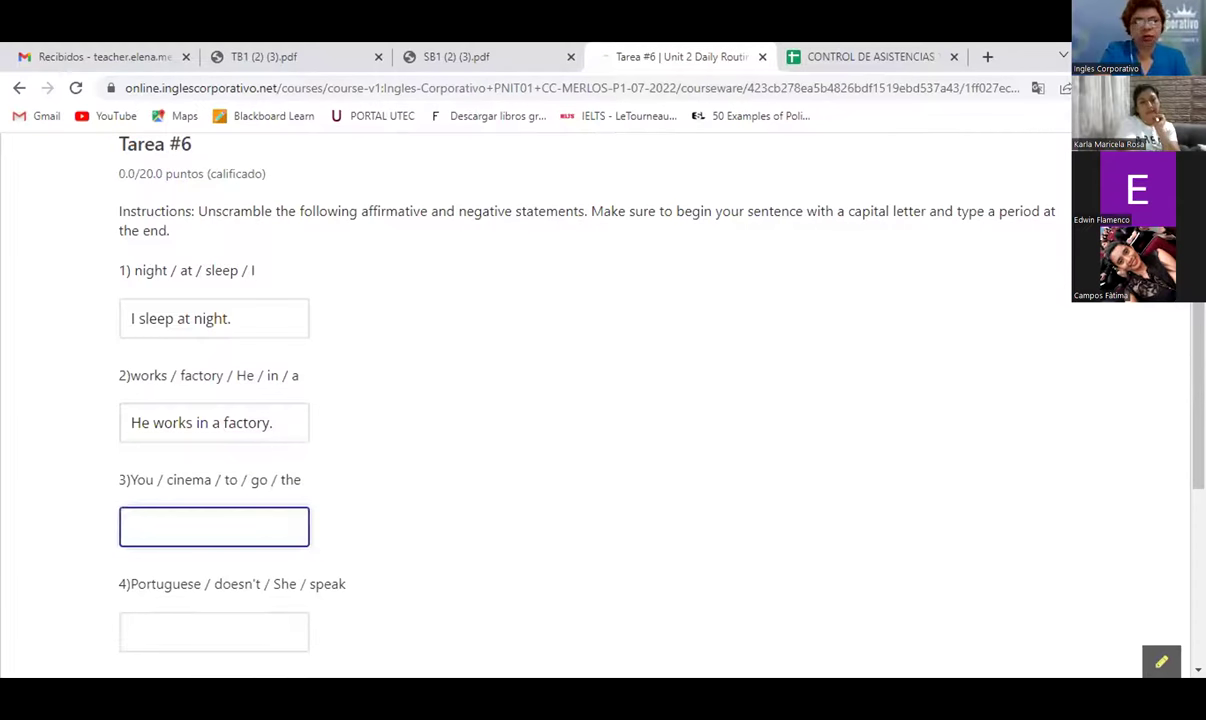
pyautogui.scroll(-2, 727, 393)
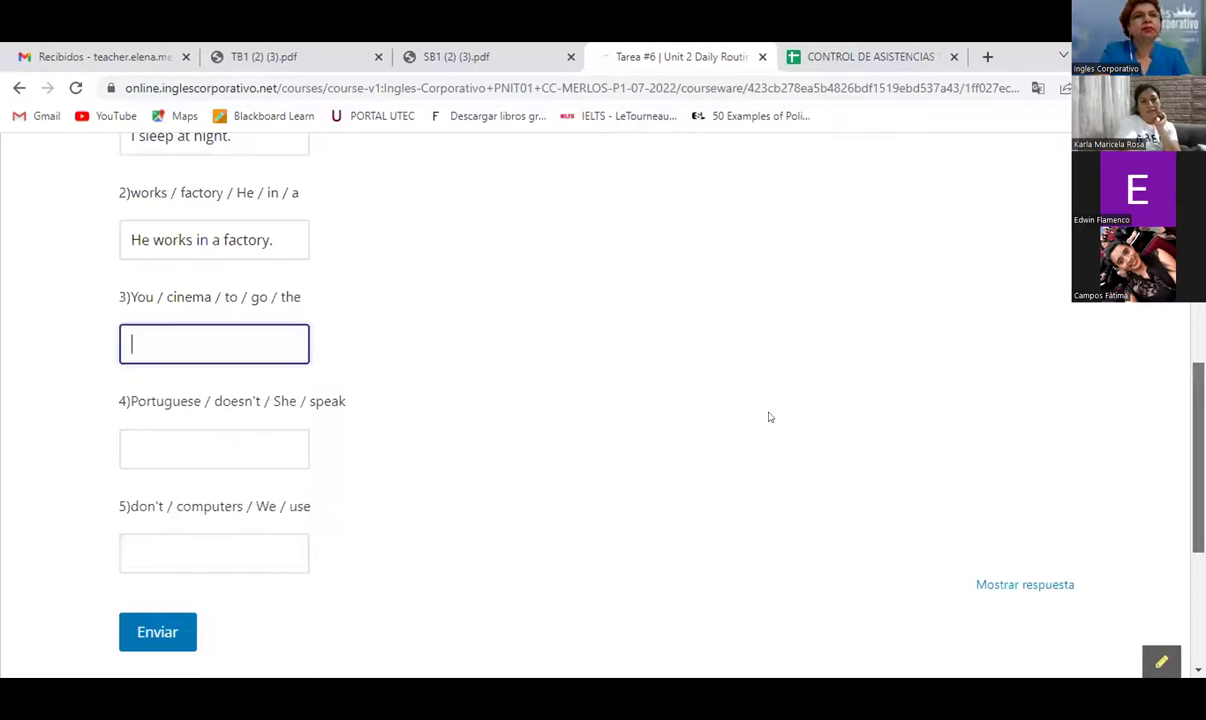
pyautogui.scroll(-1, 727, 393)
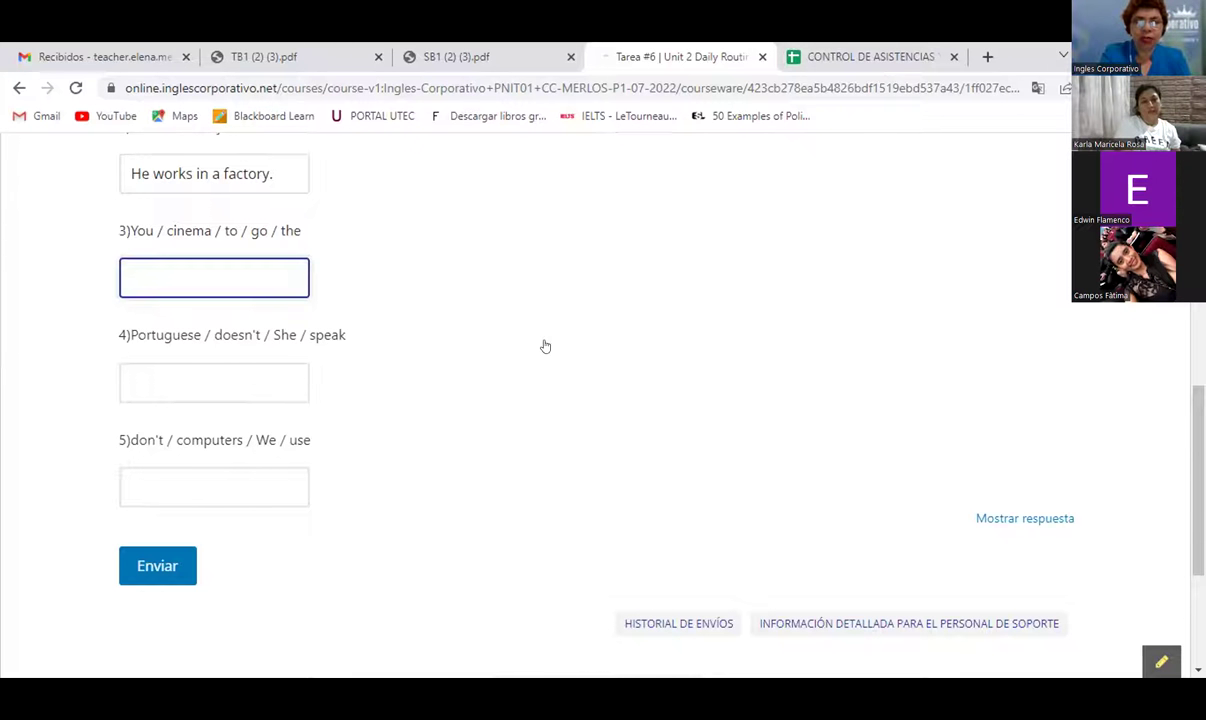
pyautogui.write('You')
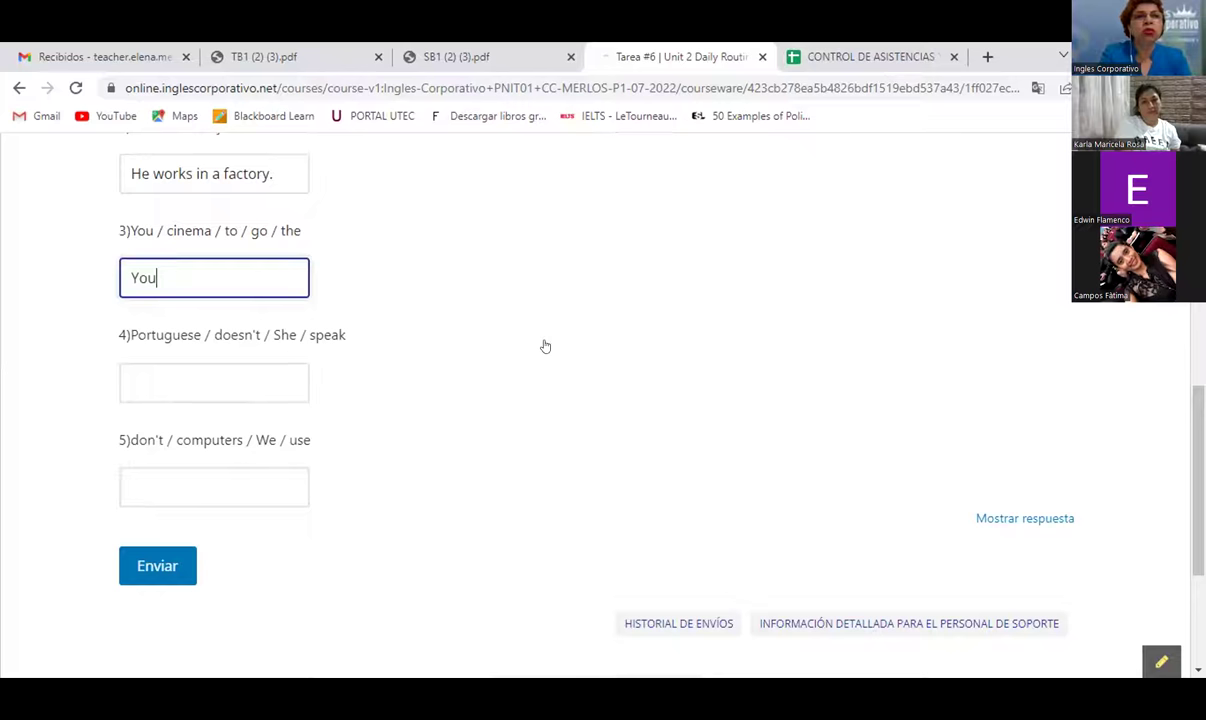
pyautogui.write(' go to the cinema.')
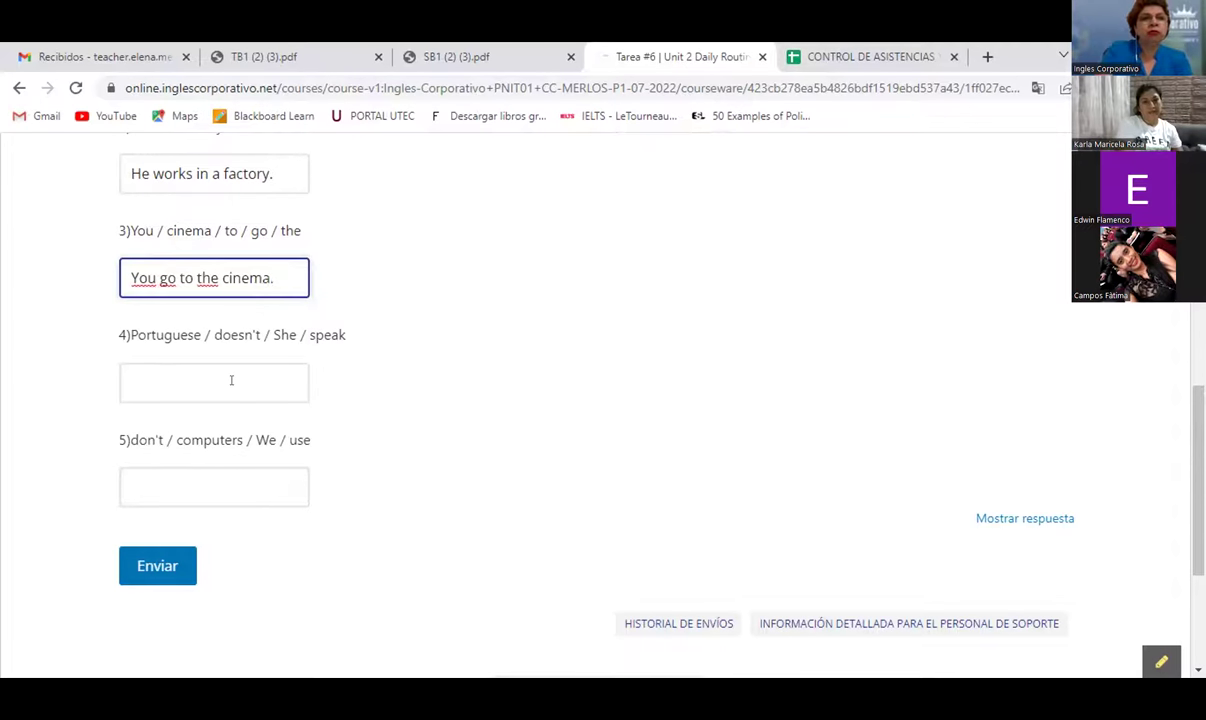
# - Answer item 4 with "She doesn't speak Portuguese.", using a straight apostrophe in "doesn't"
pyautogui.press('Tab')
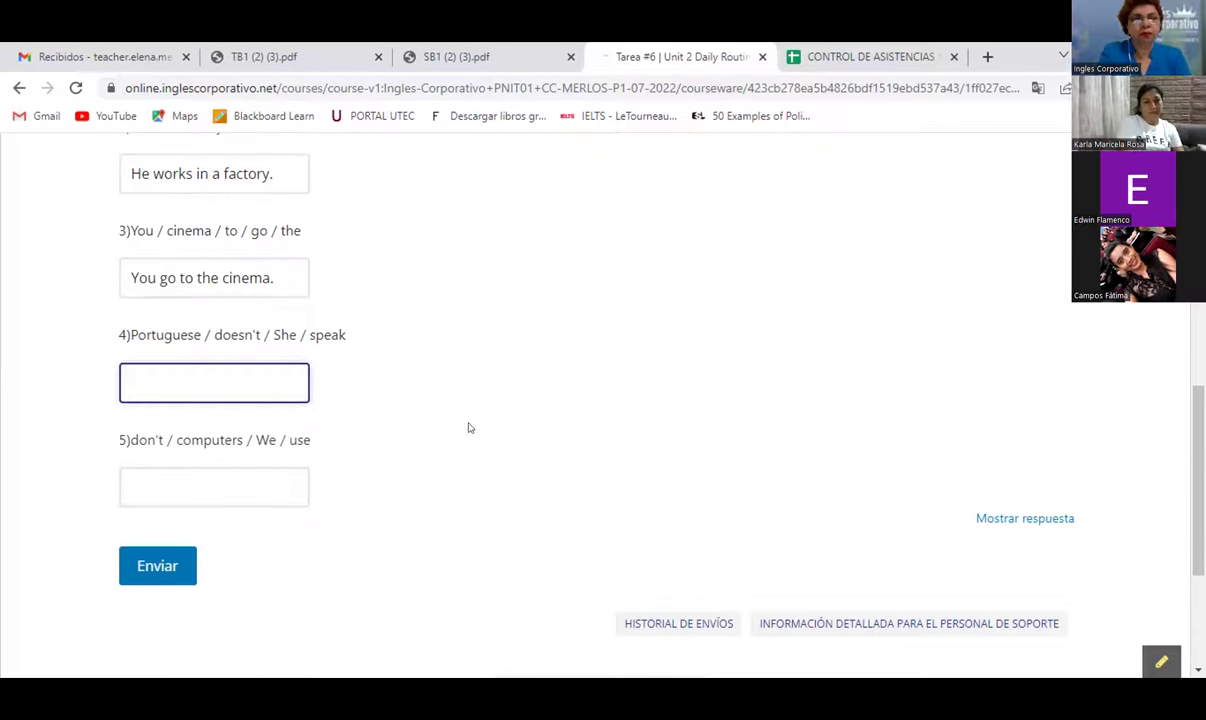
pyautogui.write('She does')
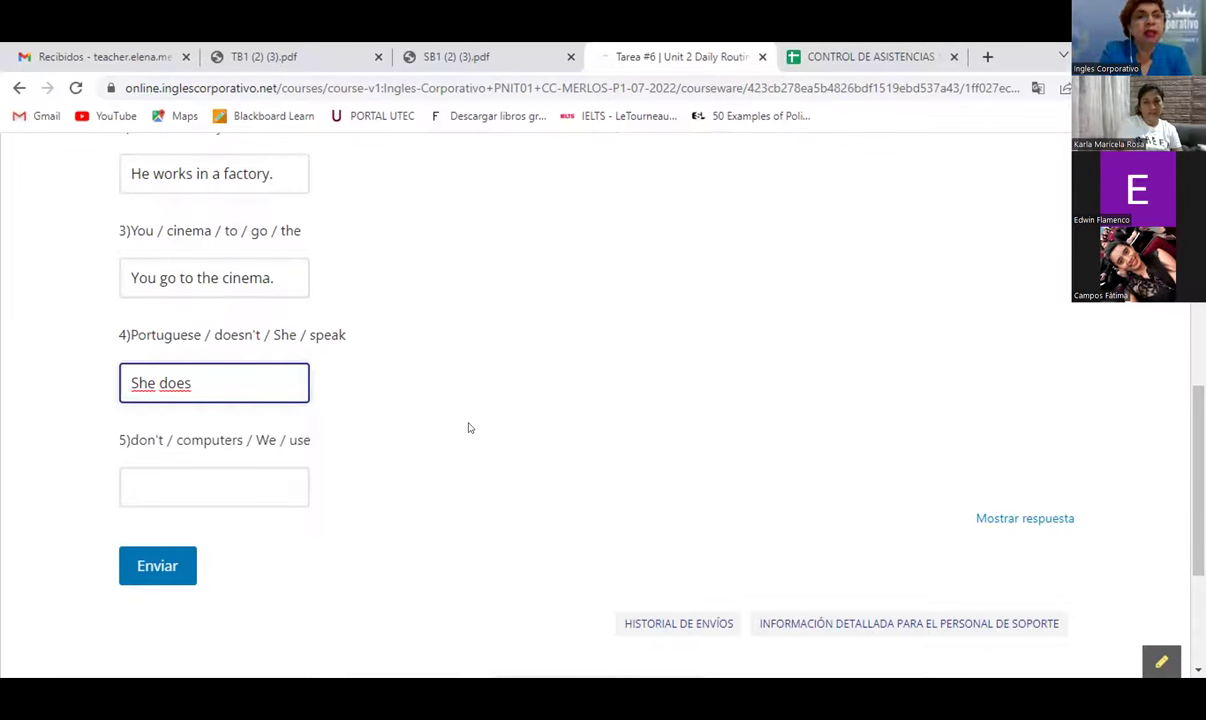
pyautogui.write('`n')
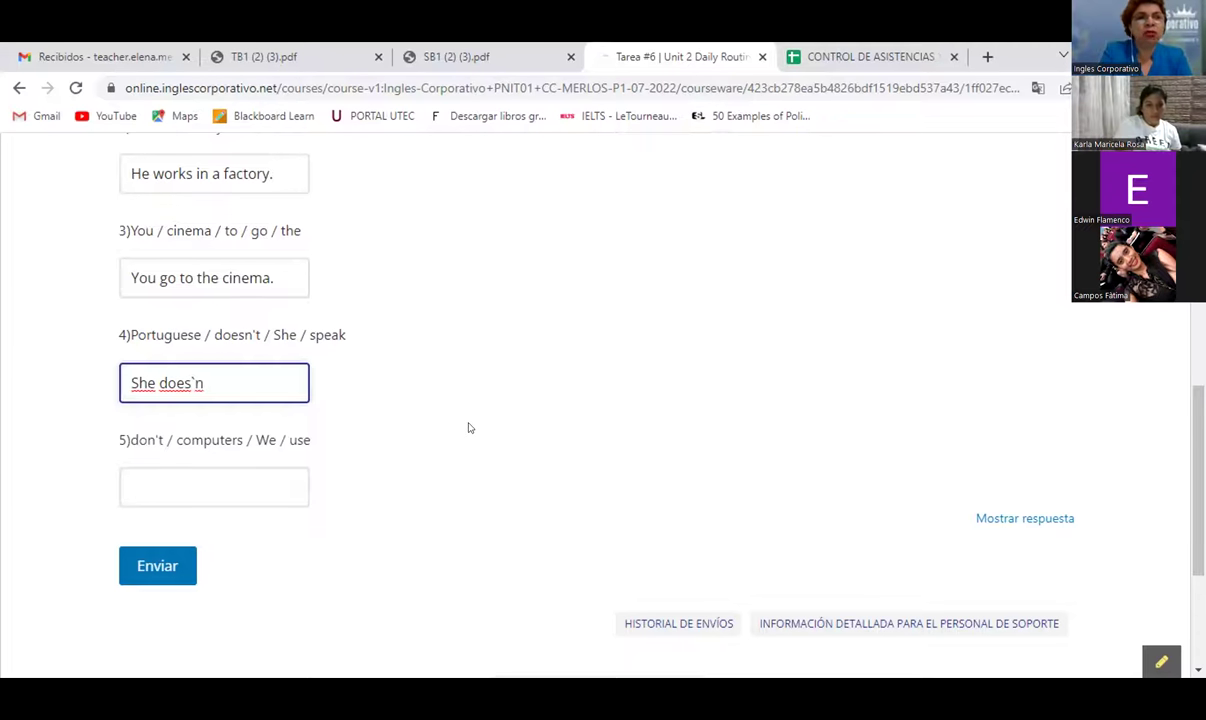
pyautogui.press('BackSpace')
pyautogui.press('BackSpace')
pyautogui.write('n`t')
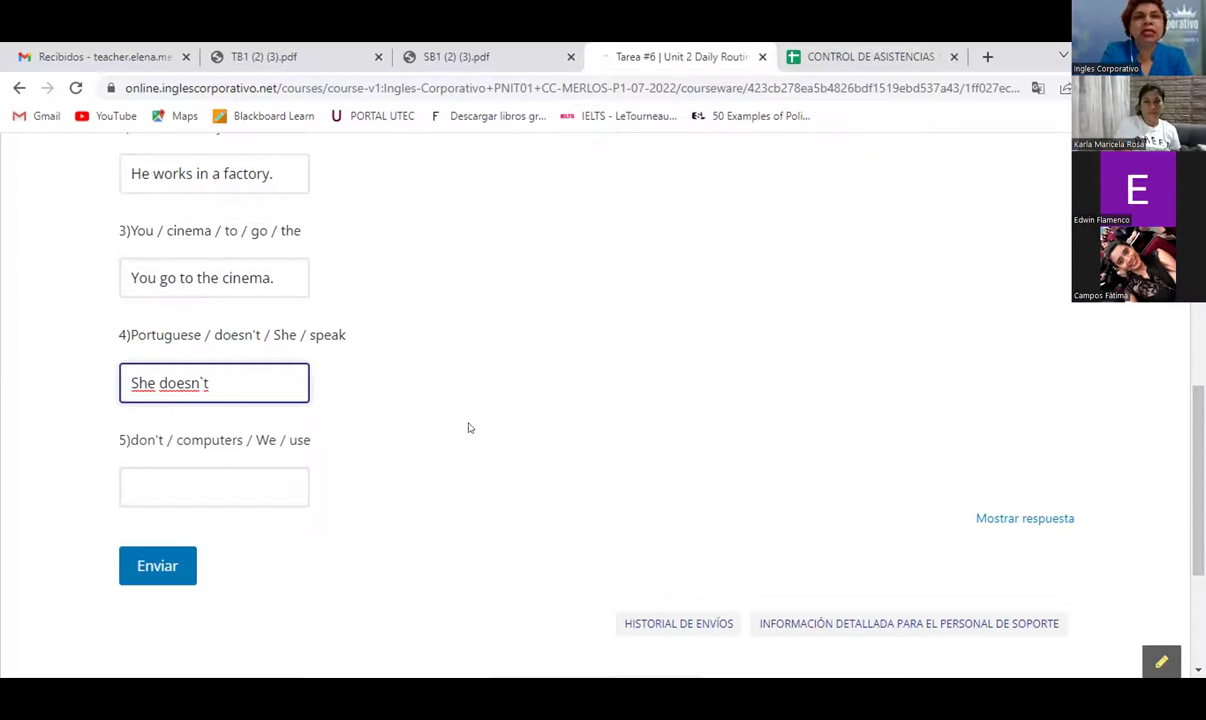
pyautogui.press('BackSpace')
pyautogui.press('BackSpace')
pyautogui.write("'")
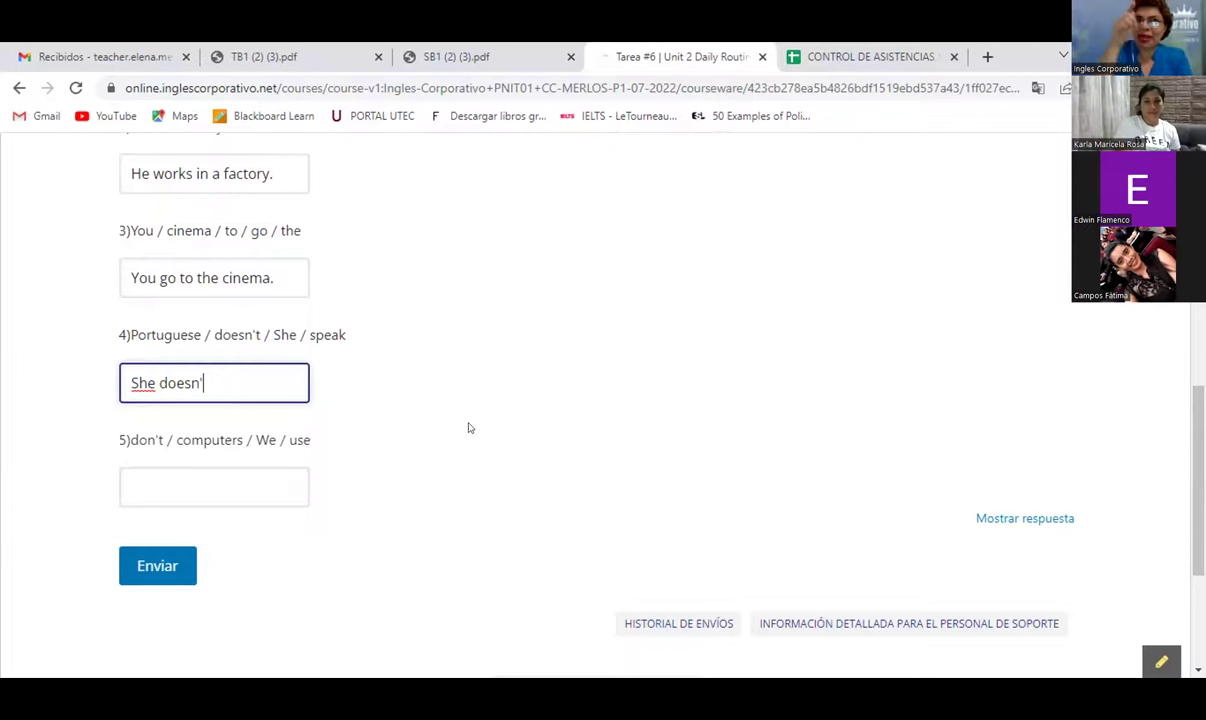
pyautogui.write('t')
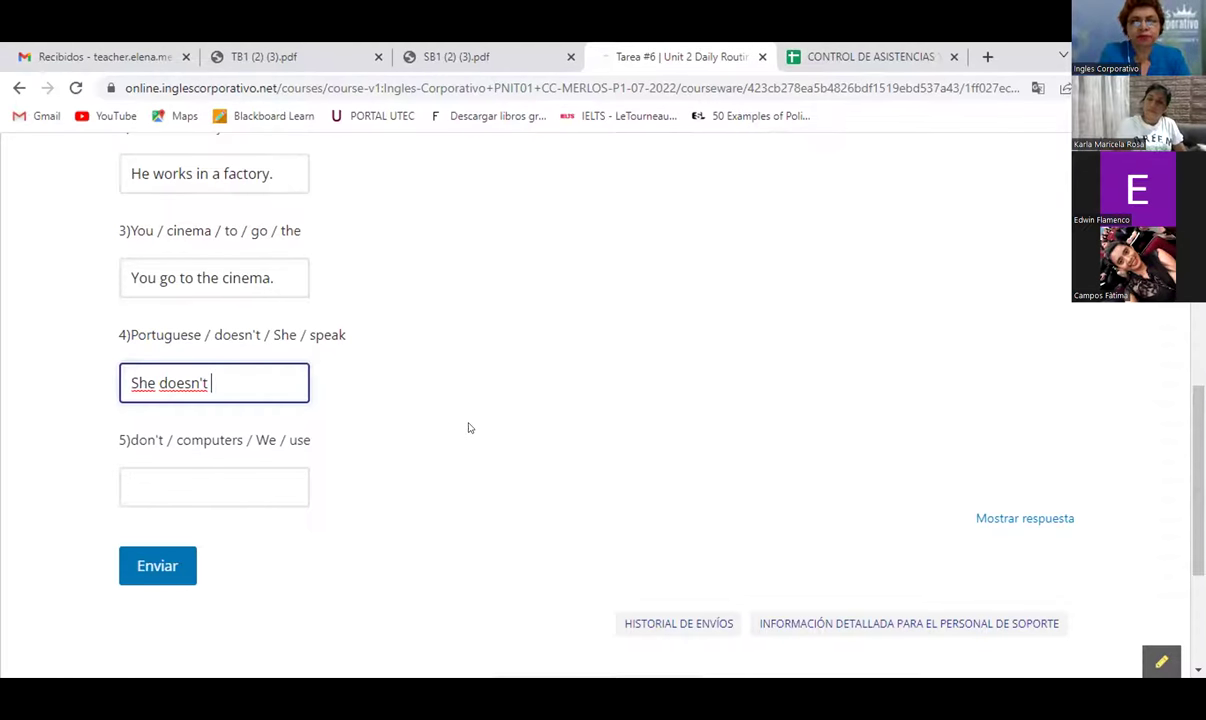
pyautogui.write('spak')
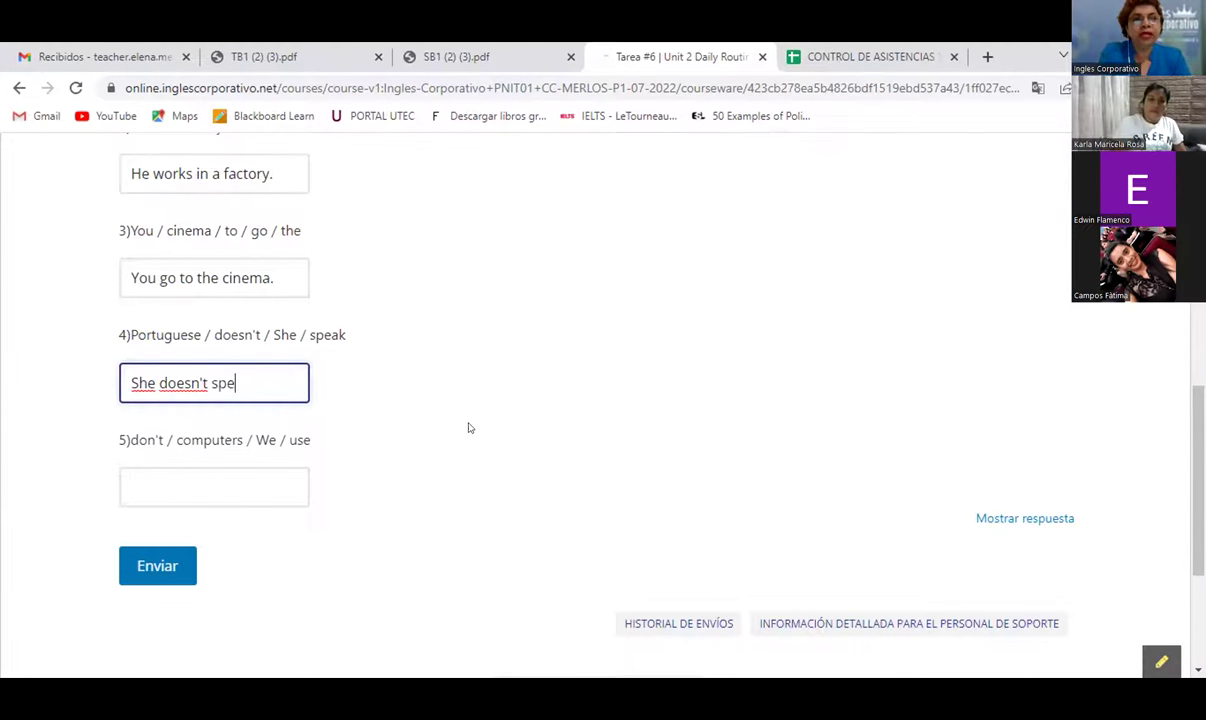
pyautogui.press('BackSpace')
pyautogui.press('BackSpace')
pyautogui.write('eak')
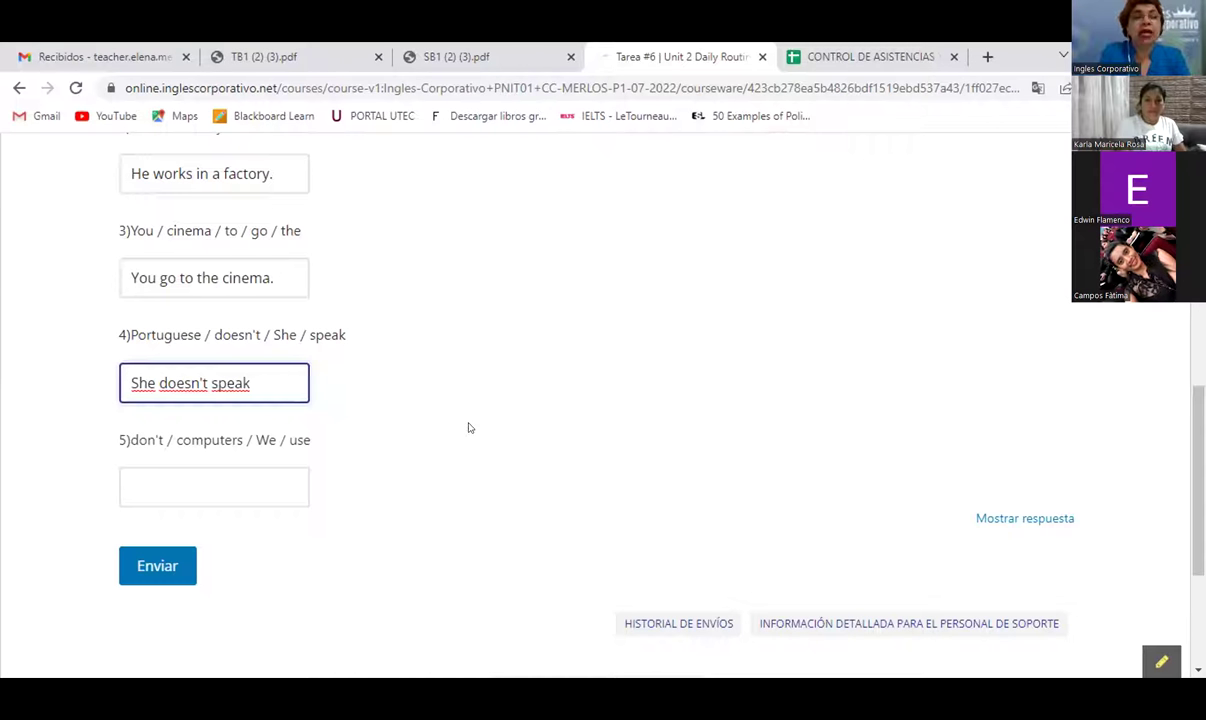
pyautogui.write(' P')
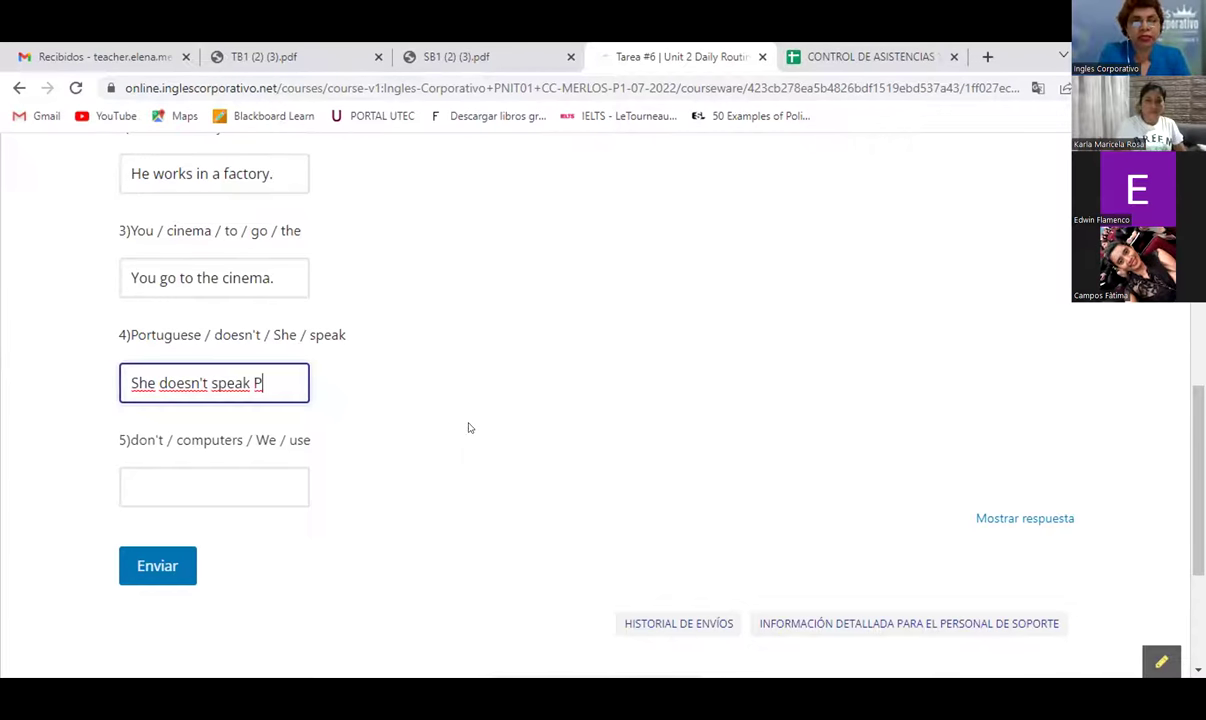
pyautogui.write('ortuguese')
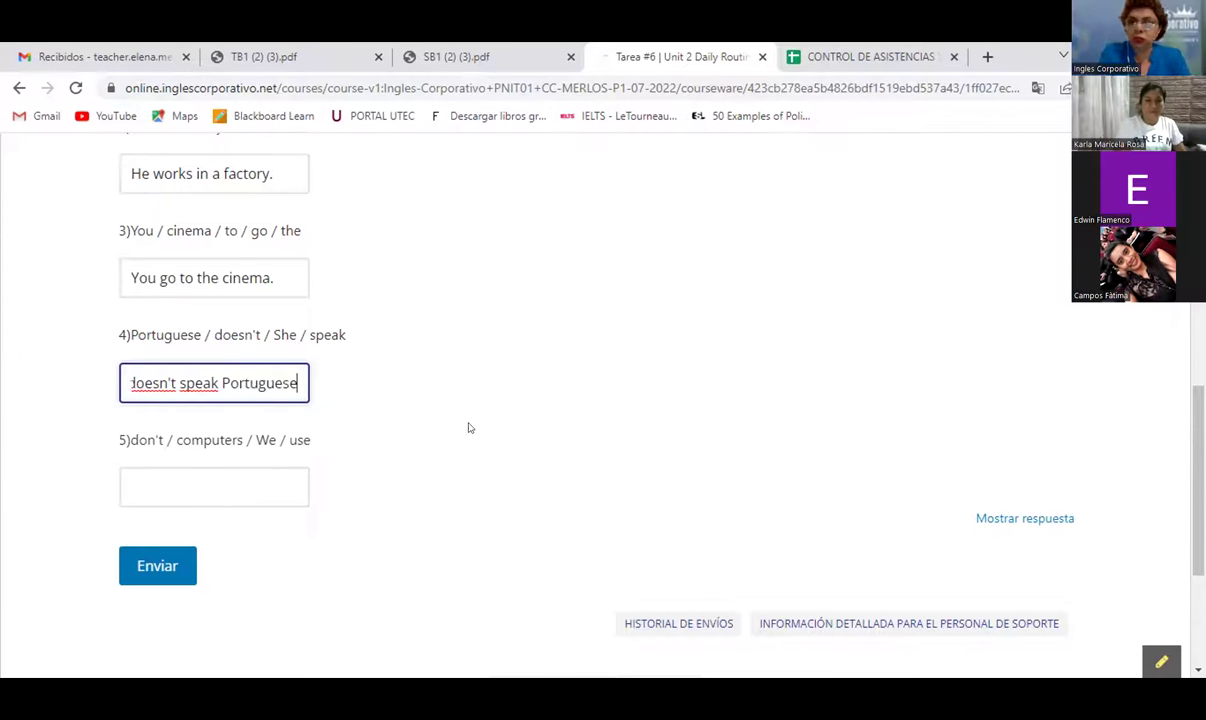
pyautogui.write('.')
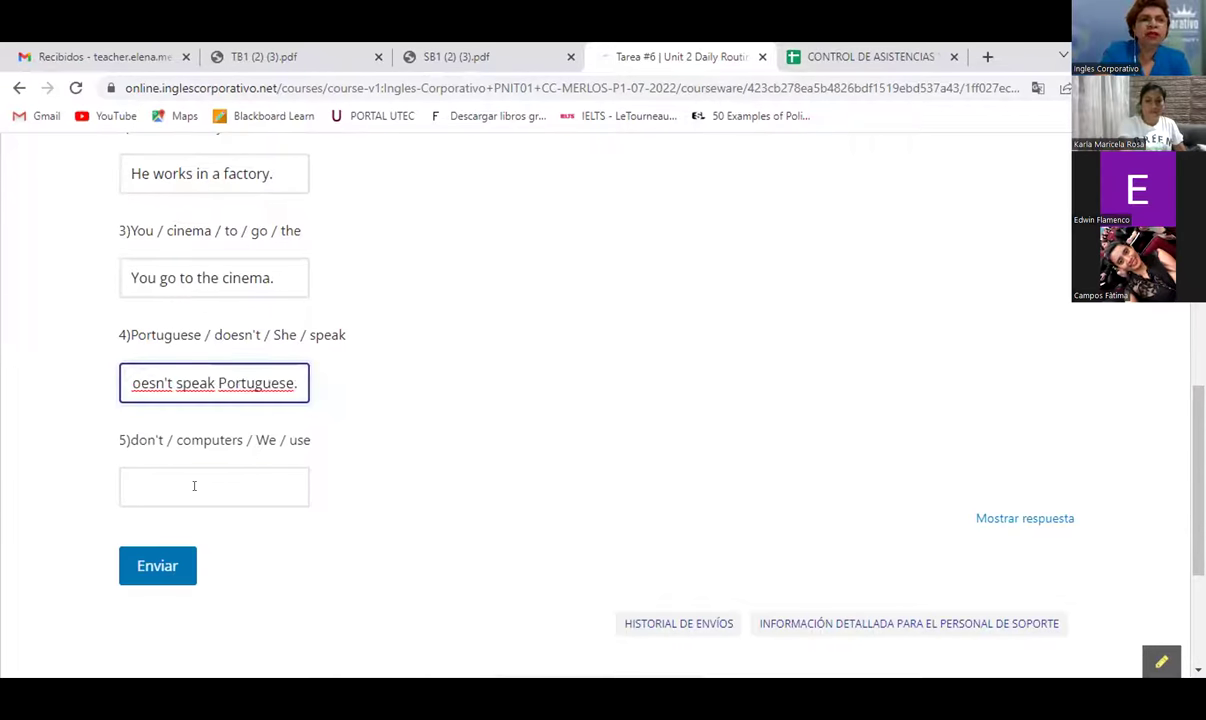
# - Answer item 5 with the unscrambled sentence "We don't use computers." and submit Tarea #6
pyautogui.click(194, 486)
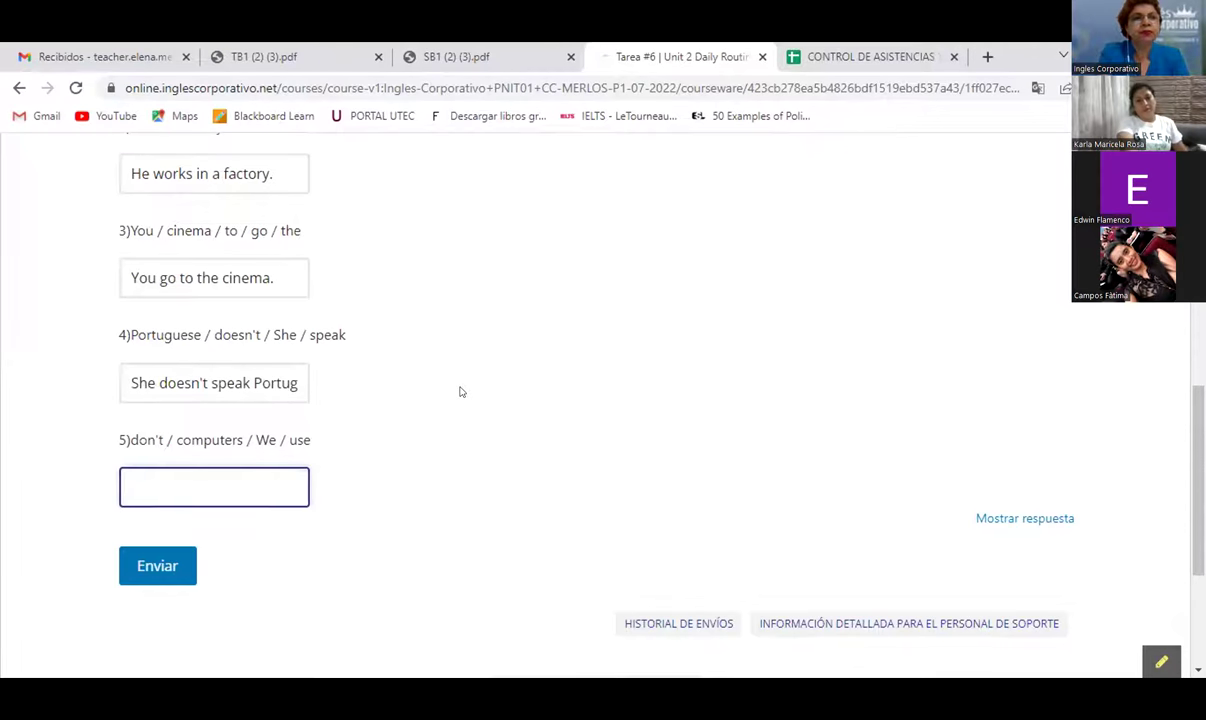
pyautogui.write("We don't use")
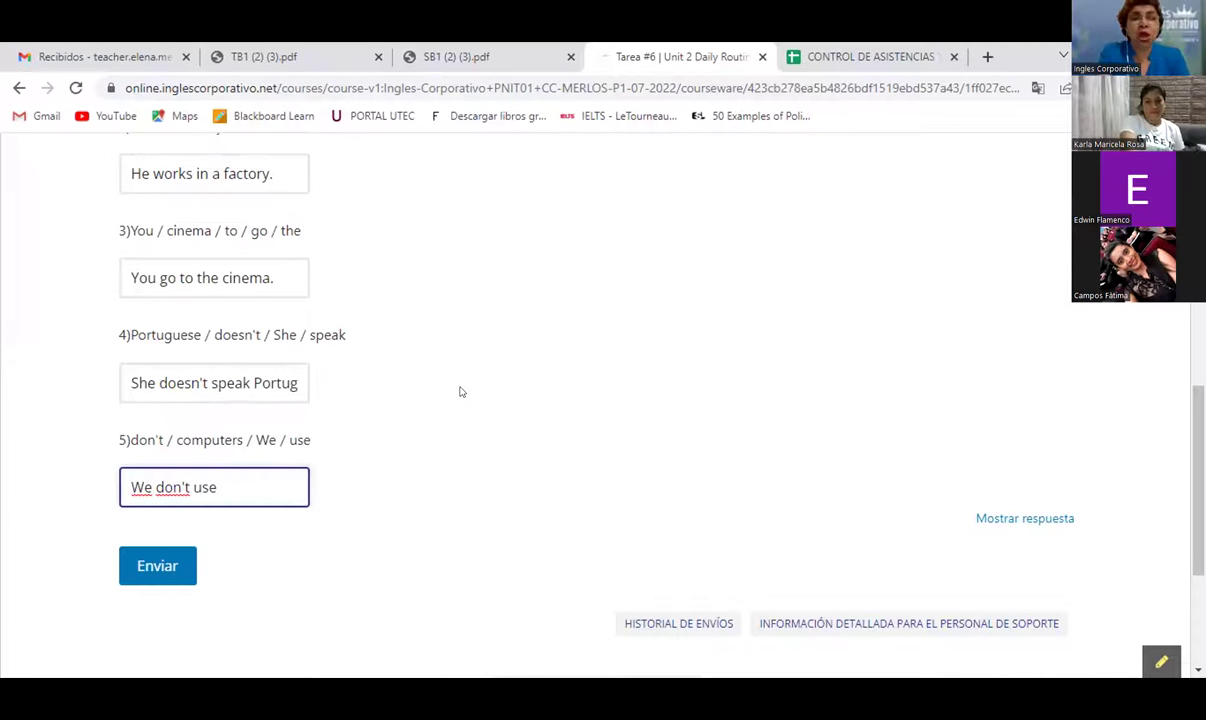
pyautogui.write(' computers.')
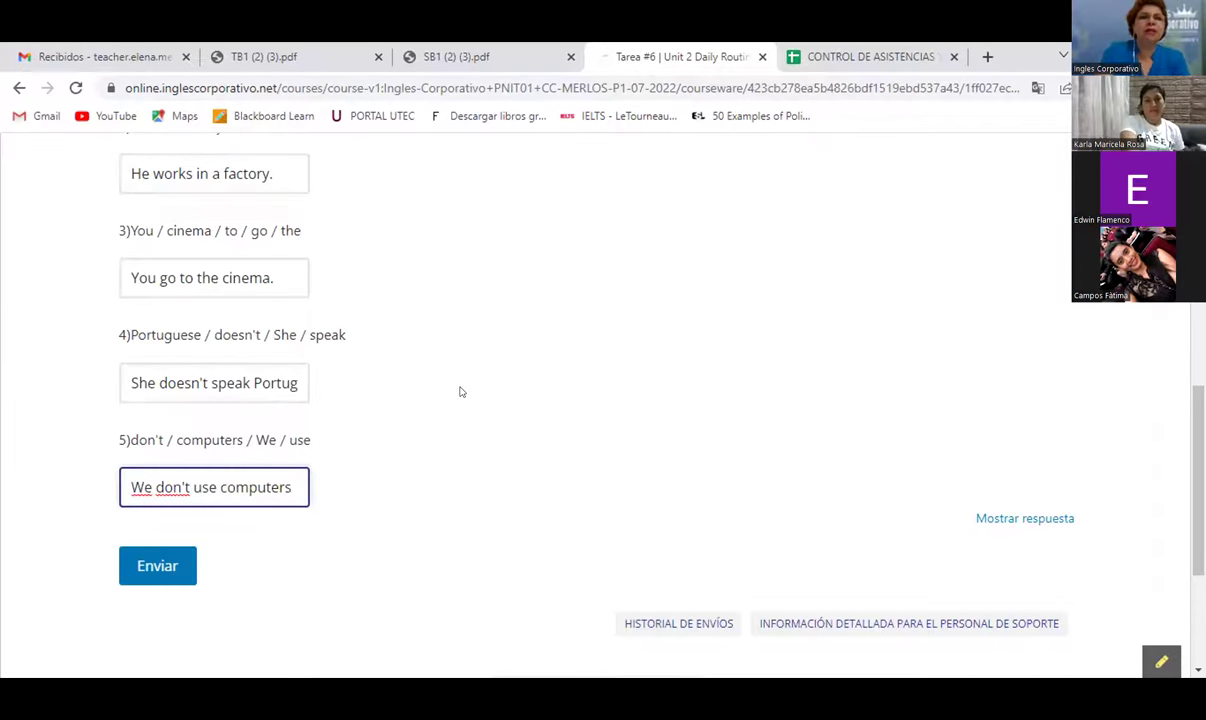
pyautogui.click(176, 568)
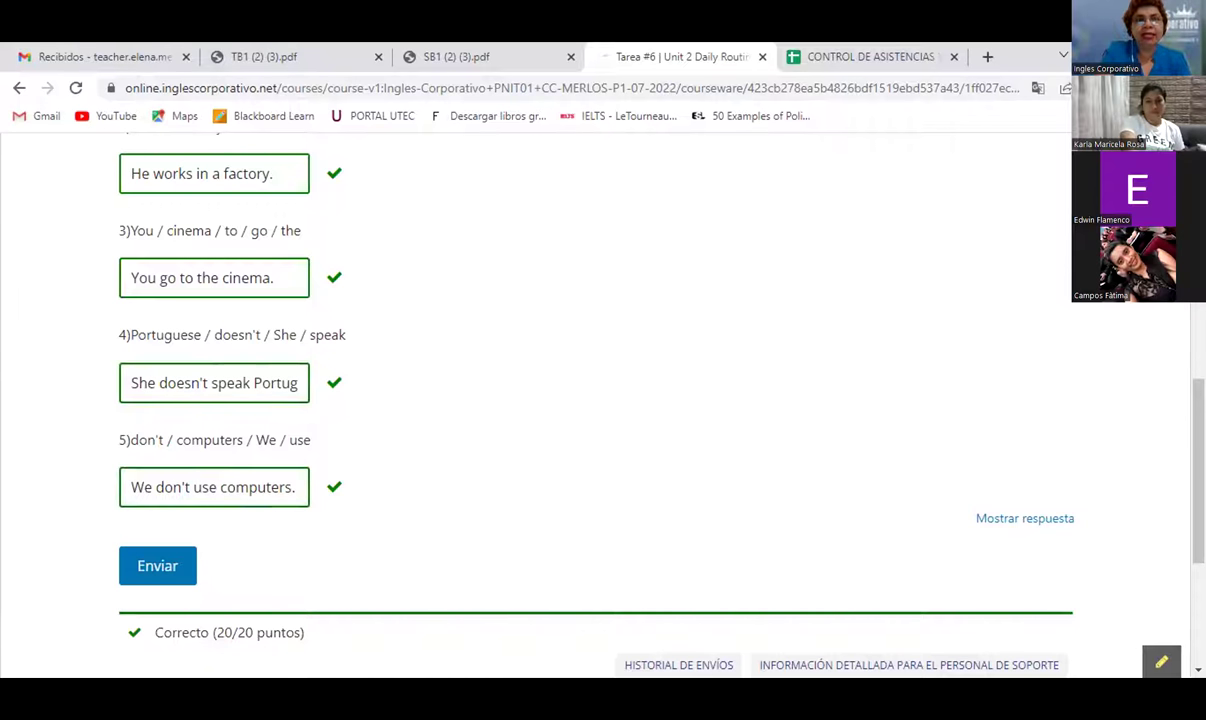
# - Look back over the graded Tarea #6 answers and open Tarea #7 of Unit 2 Daily Routines
pyautogui.scroll(3, 600, 400)
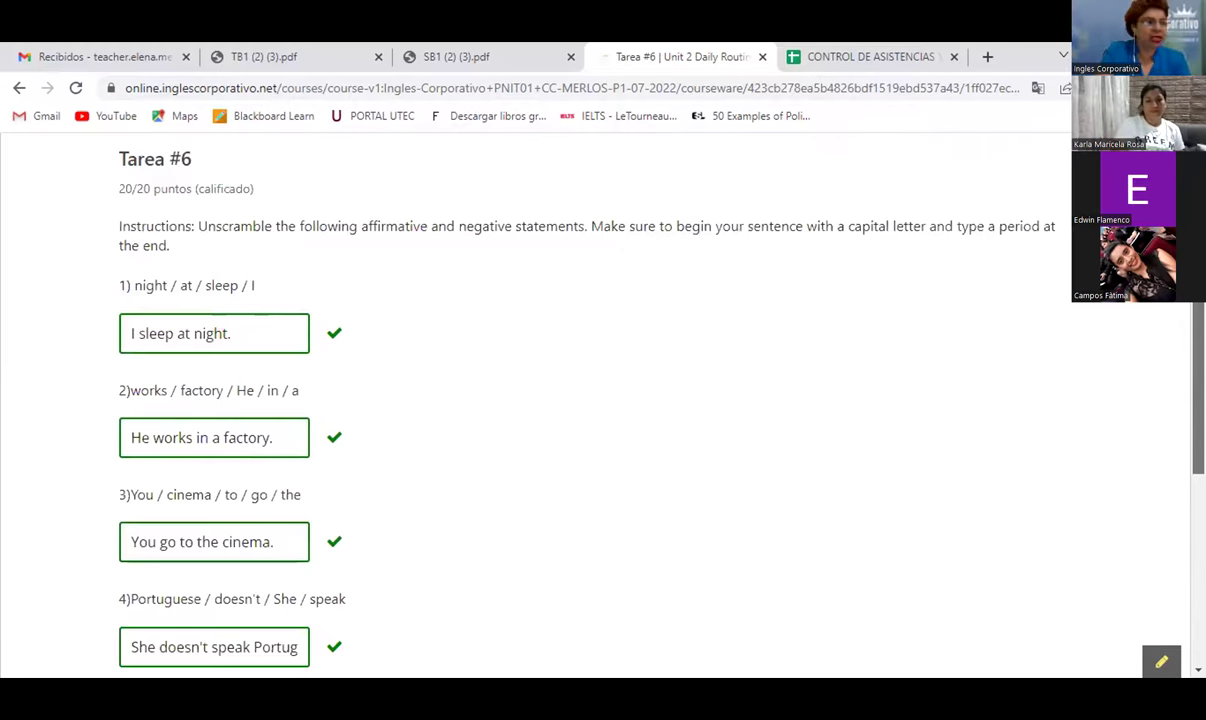
pyautogui.scroll(1, 600, 400)
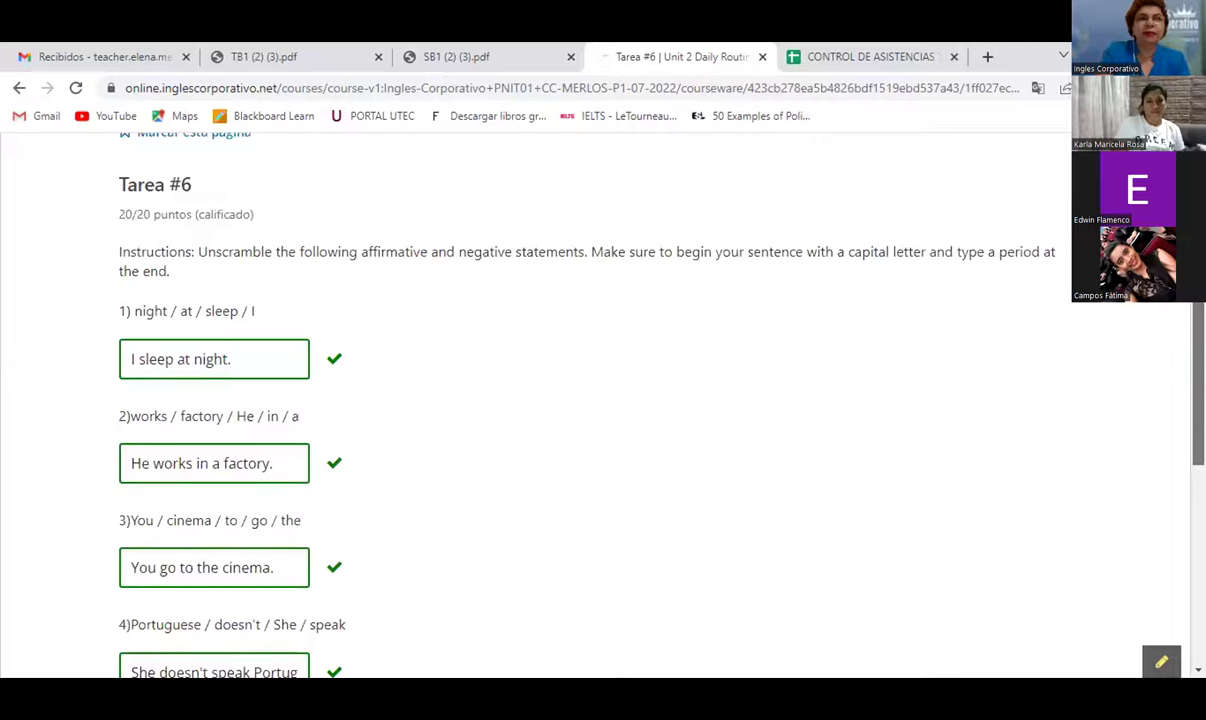
pyautogui.scroll(1, 535, 400)
pyautogui.scroll(1, 600, 400)
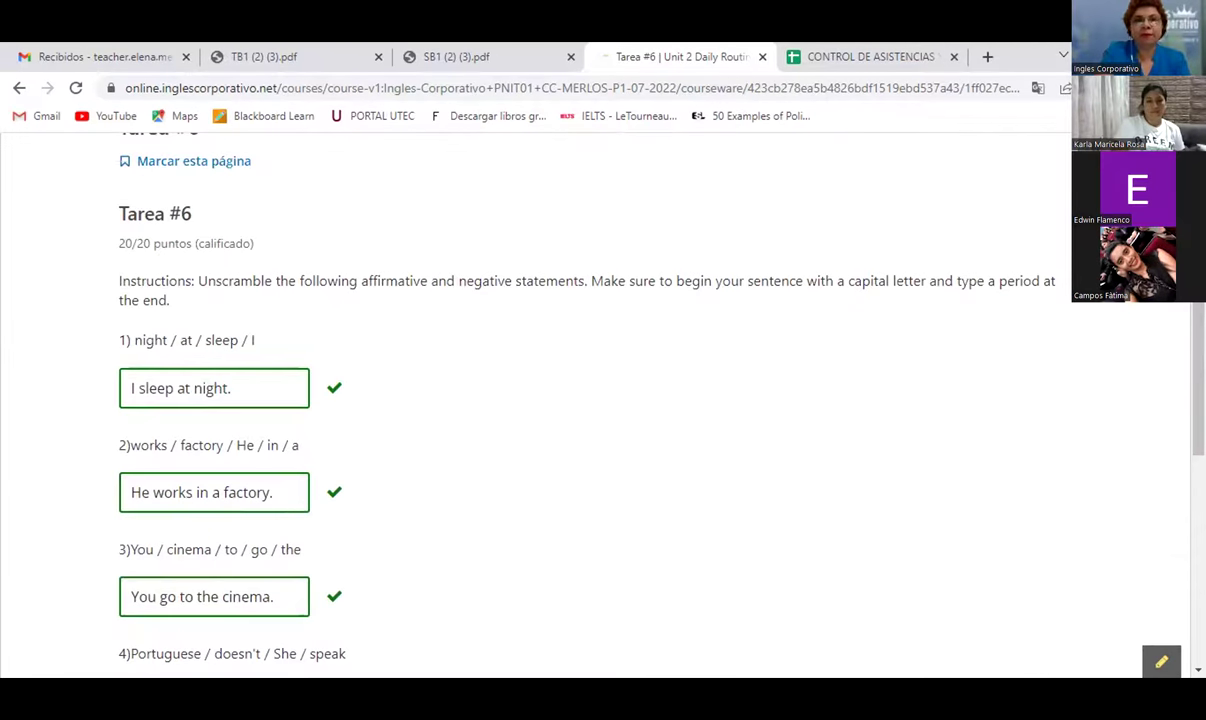
pyautogui.scroll(1, 535, 400)
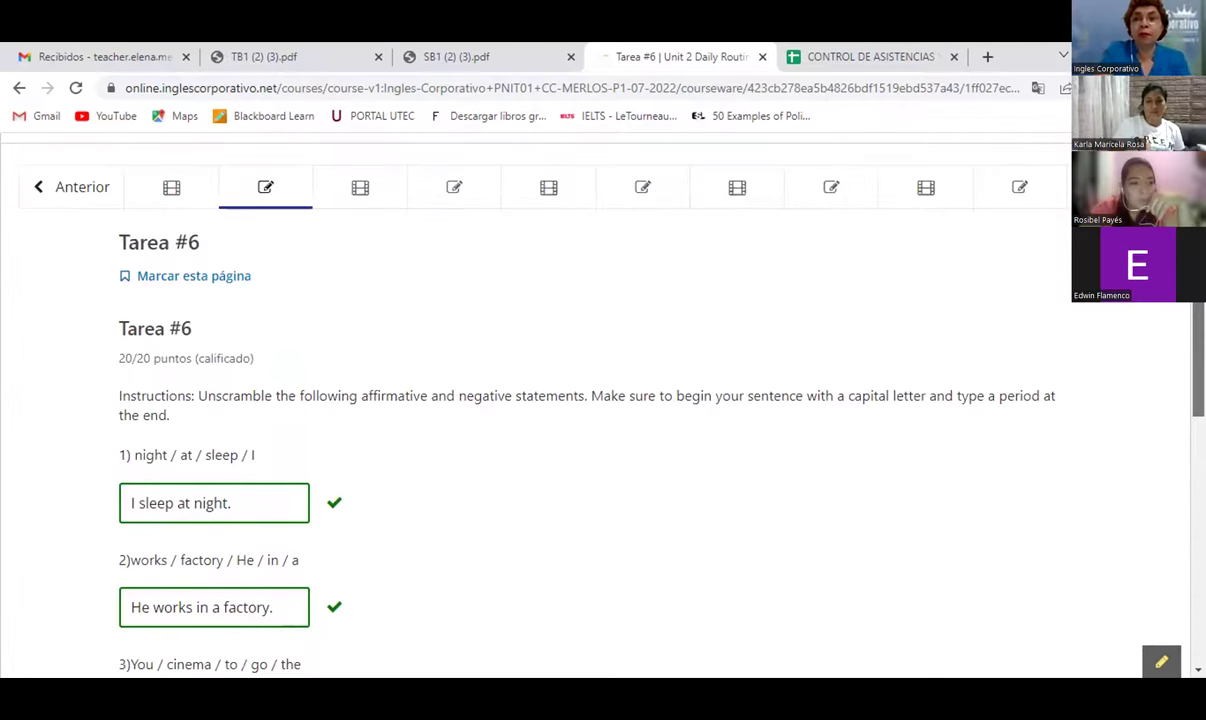
pyautogui.scroll(-1, 600, 400)
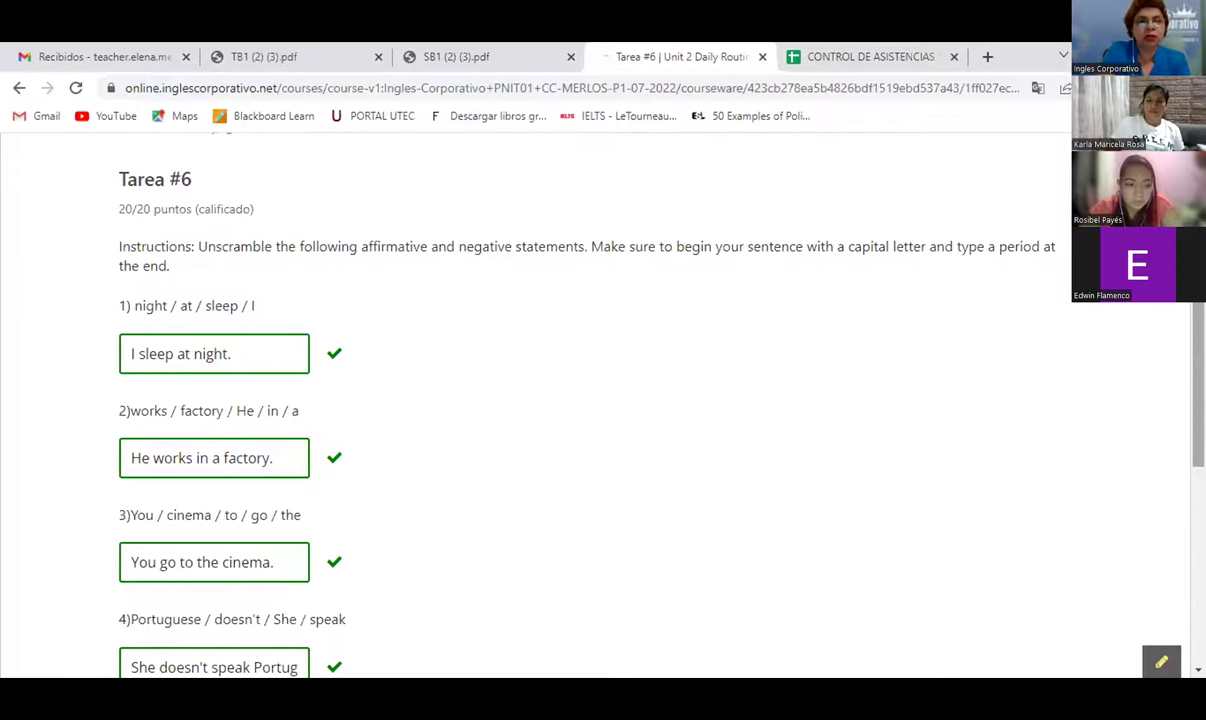
pyautogui.scroll(3, 546, 288)
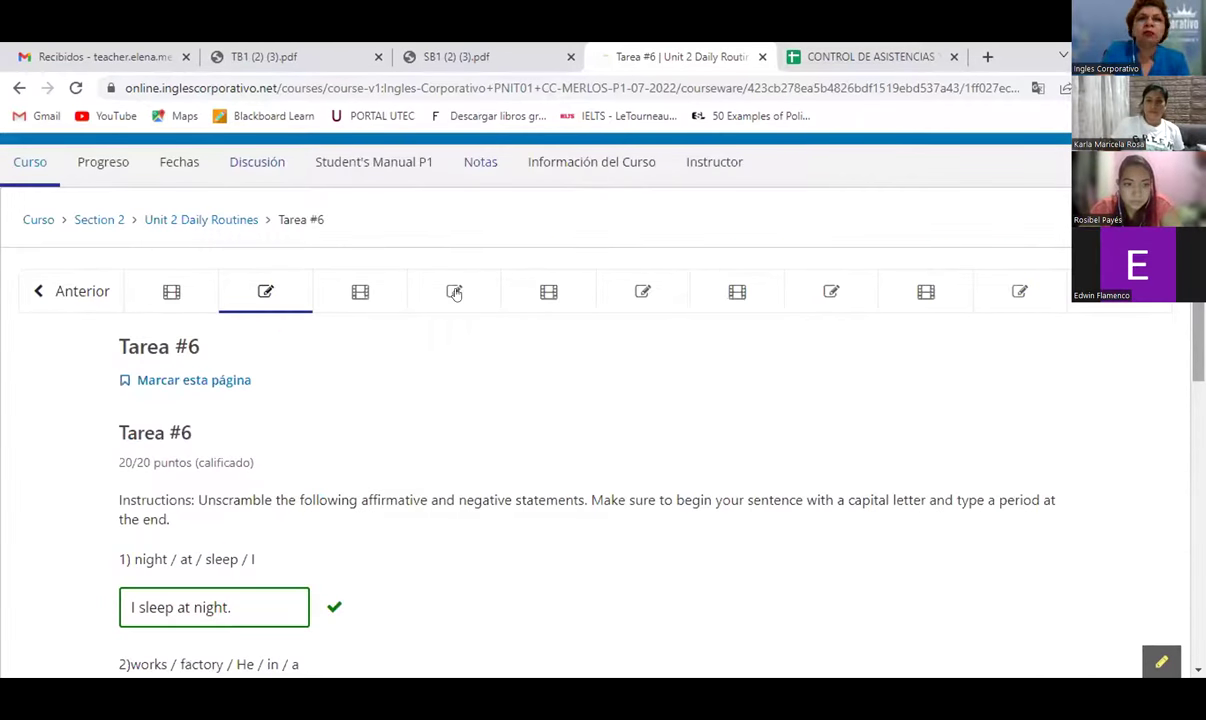
pyautogui.click(454, 292)
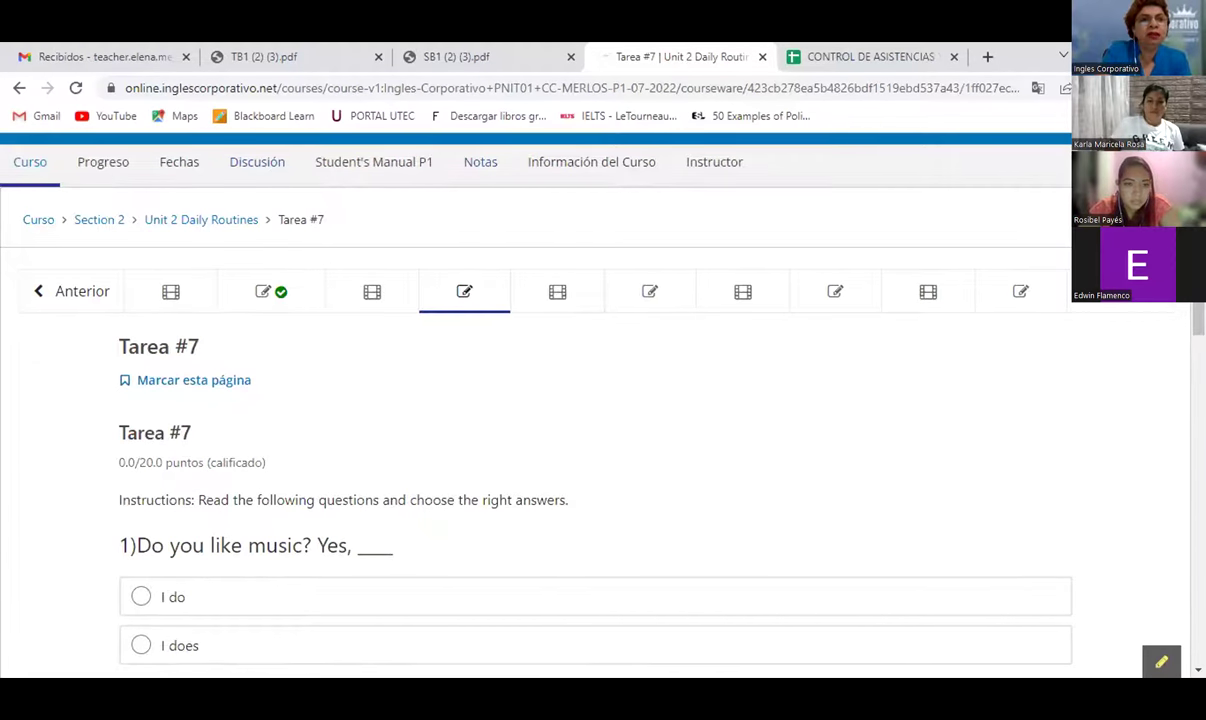
# - Answer question 1 of Tarea #7 with "I do" and question 2 with "she doesn't"
pyautogui.scroll(-2, 287, 419)
pyautogui.scroll(-1, 287, 419)
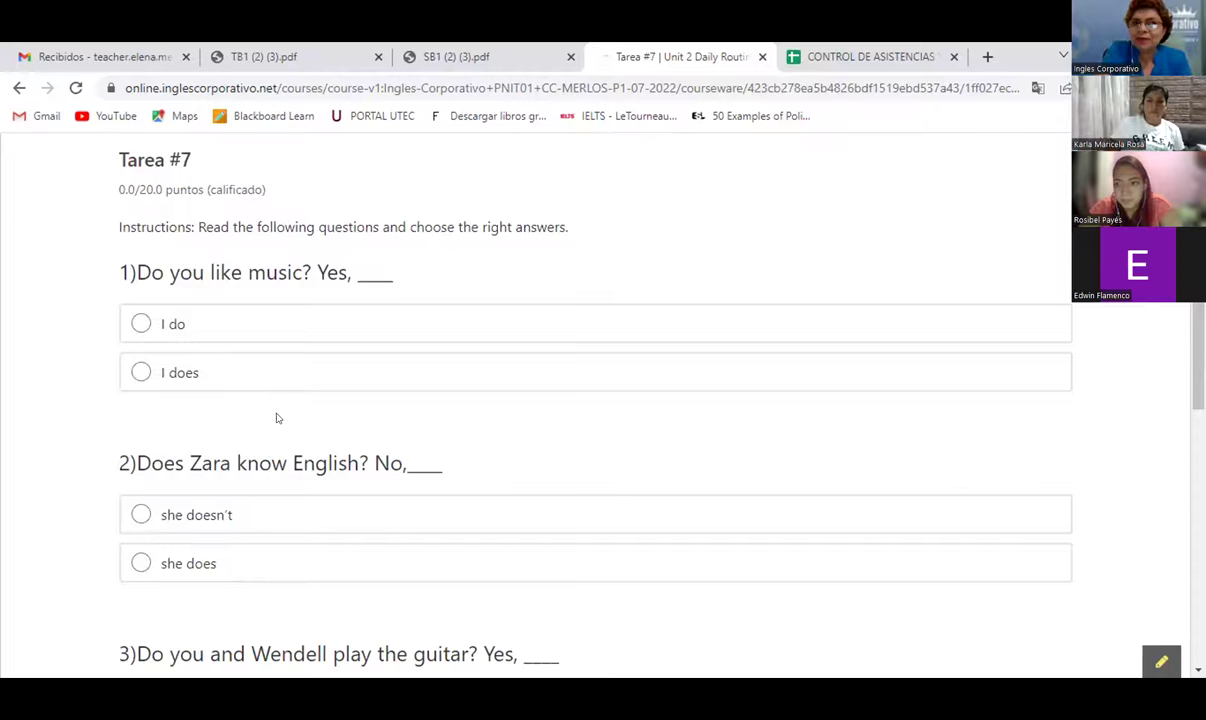
pyautogui.click(231, 323)
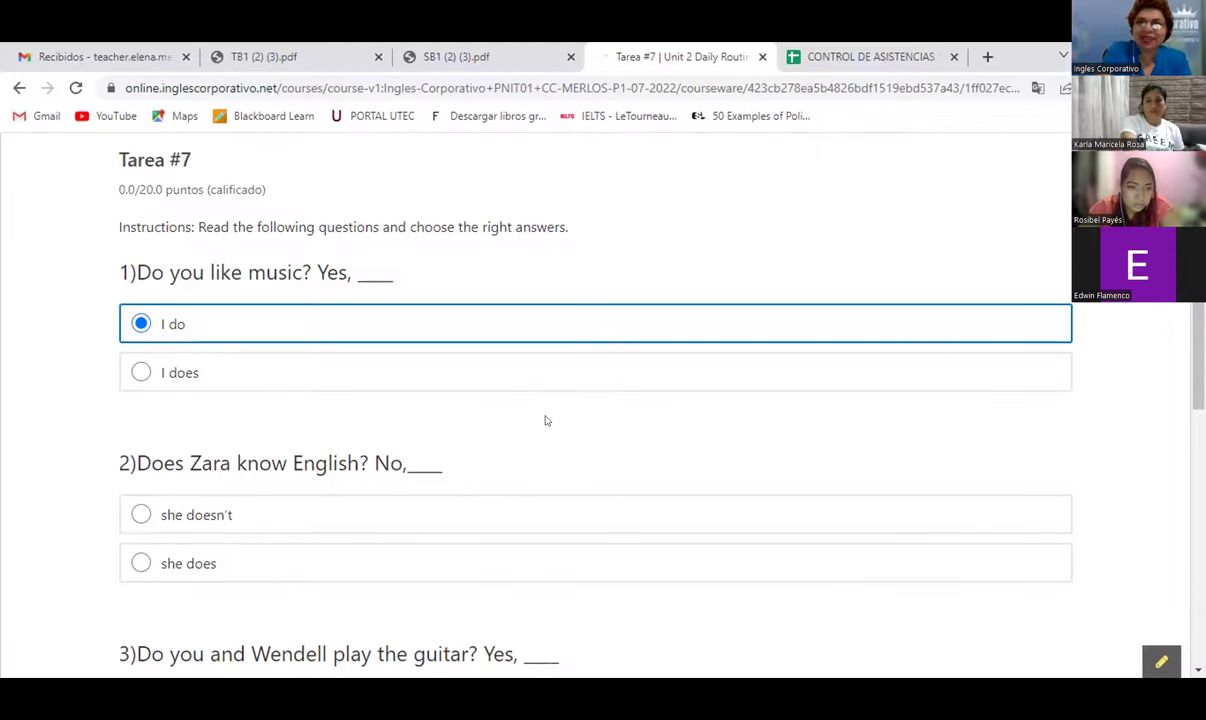
pyautogui.click(279, 521)
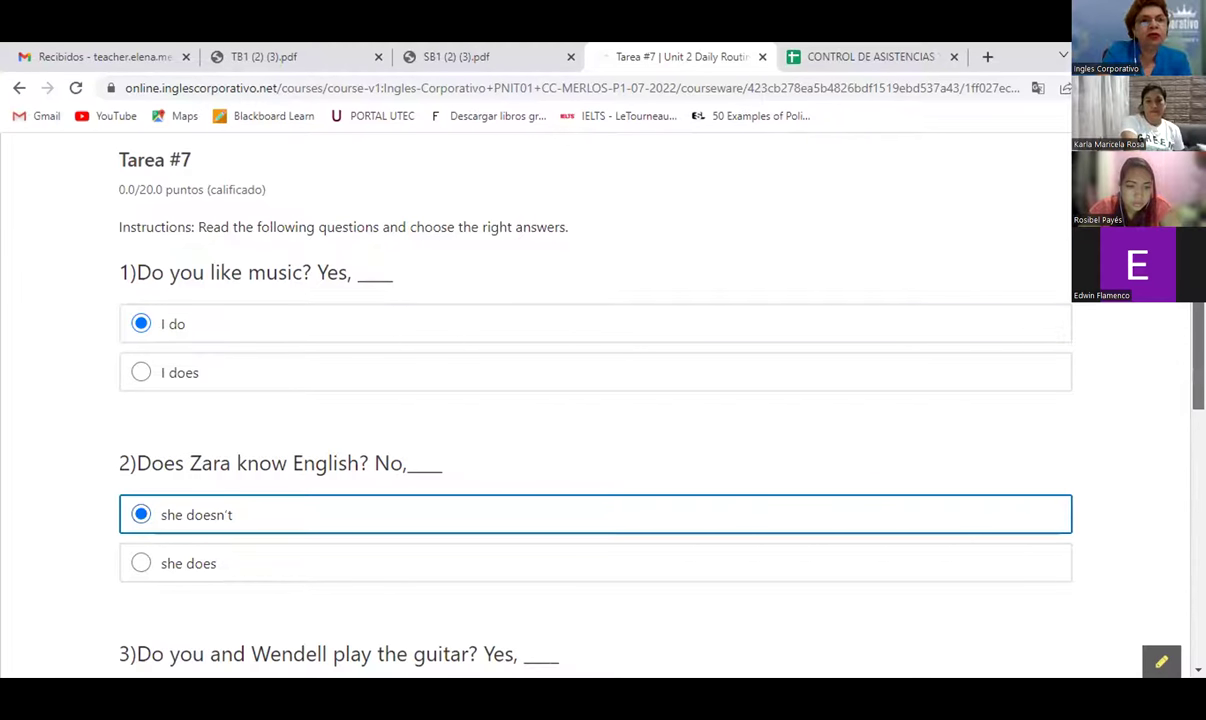
# - Answer question 3 of Tarea #7 with "we do" and question 4 with "he doesn't"
pyautogui.scroll(-2, 595, 400)
pyautogui.scroll(-2, 595, 400)
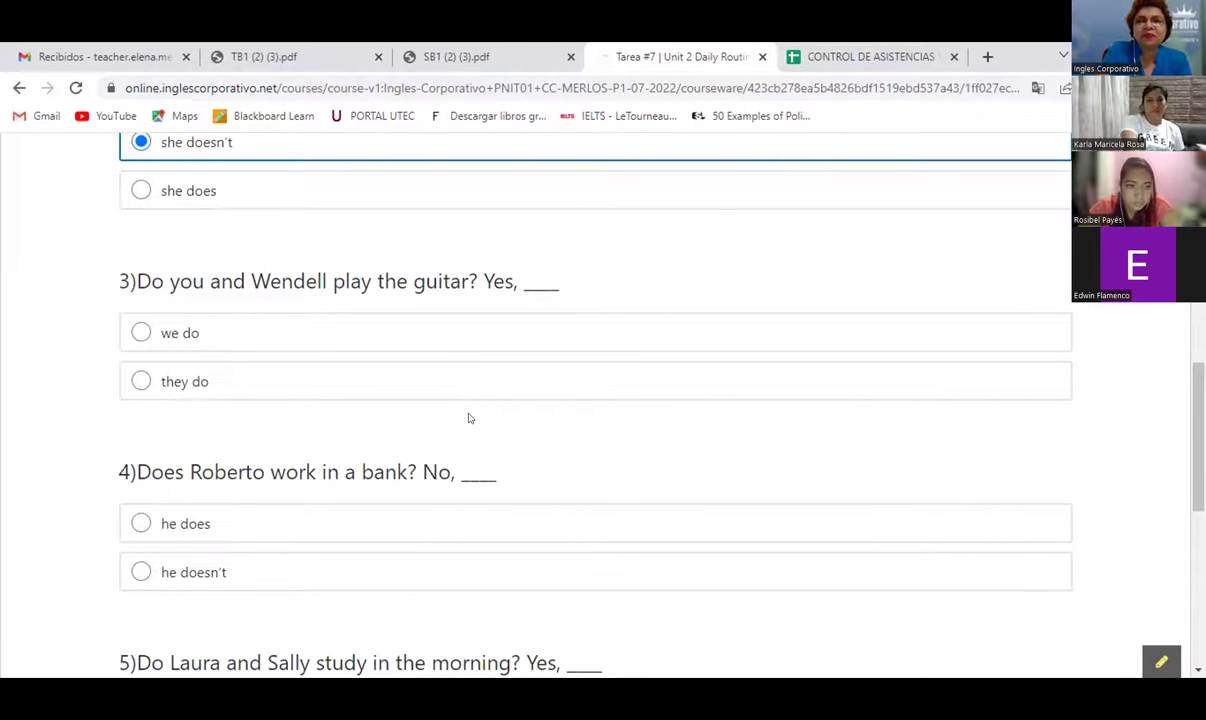
pyautogui.click(337, 331)
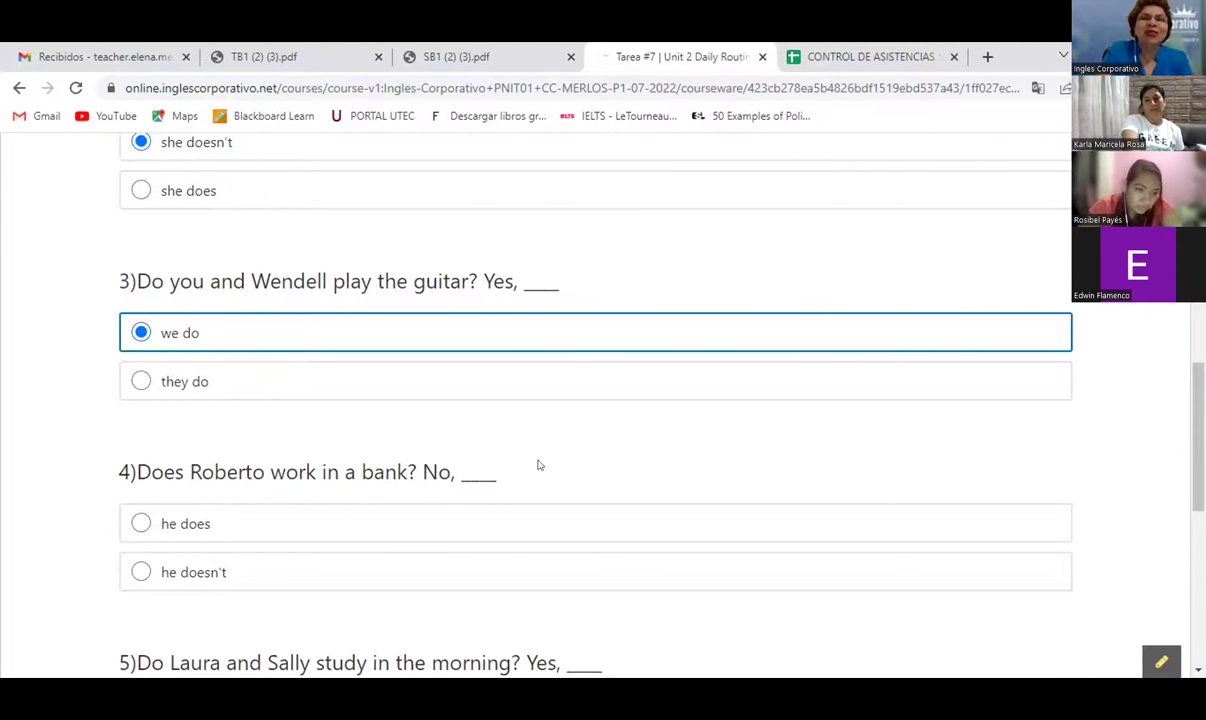
pyautogui.click(372, 579)
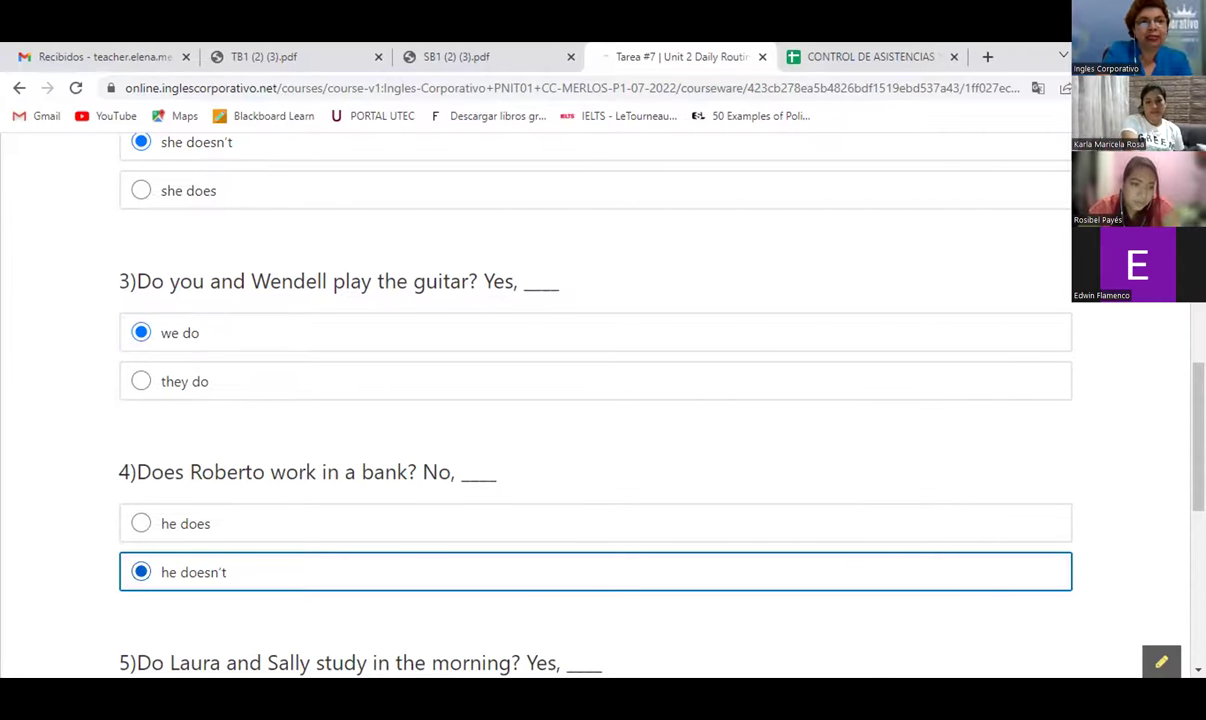
# - Answer question 5 with "they do" and submit Tarea #7 for grading
pyautogui.scroll(-2, 595, 400)
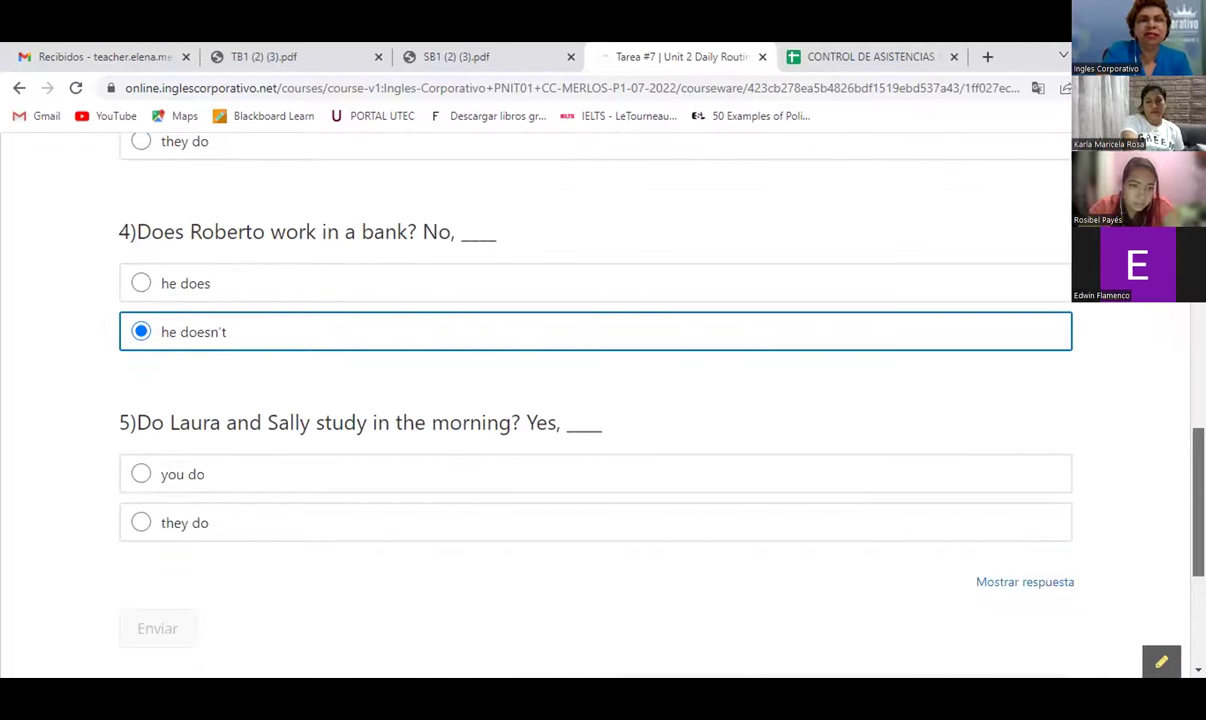
pyautogui.scroll(-1, 595, 400)
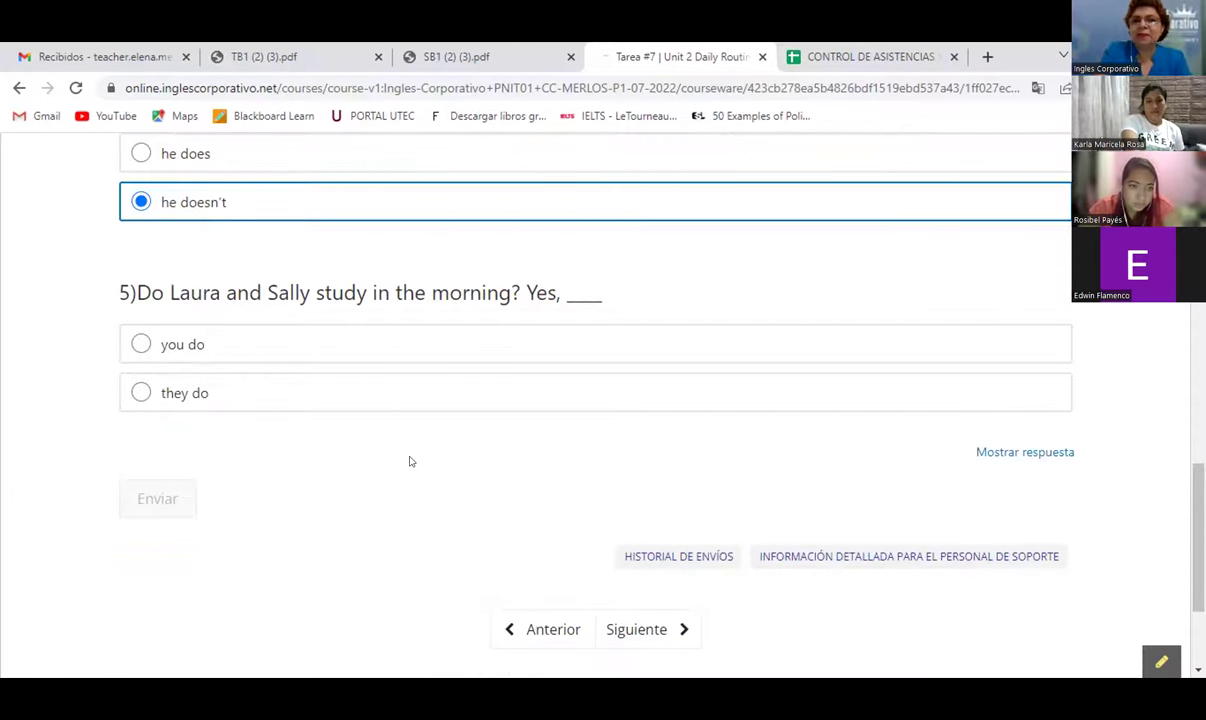
pyautogui.click(322, 392)
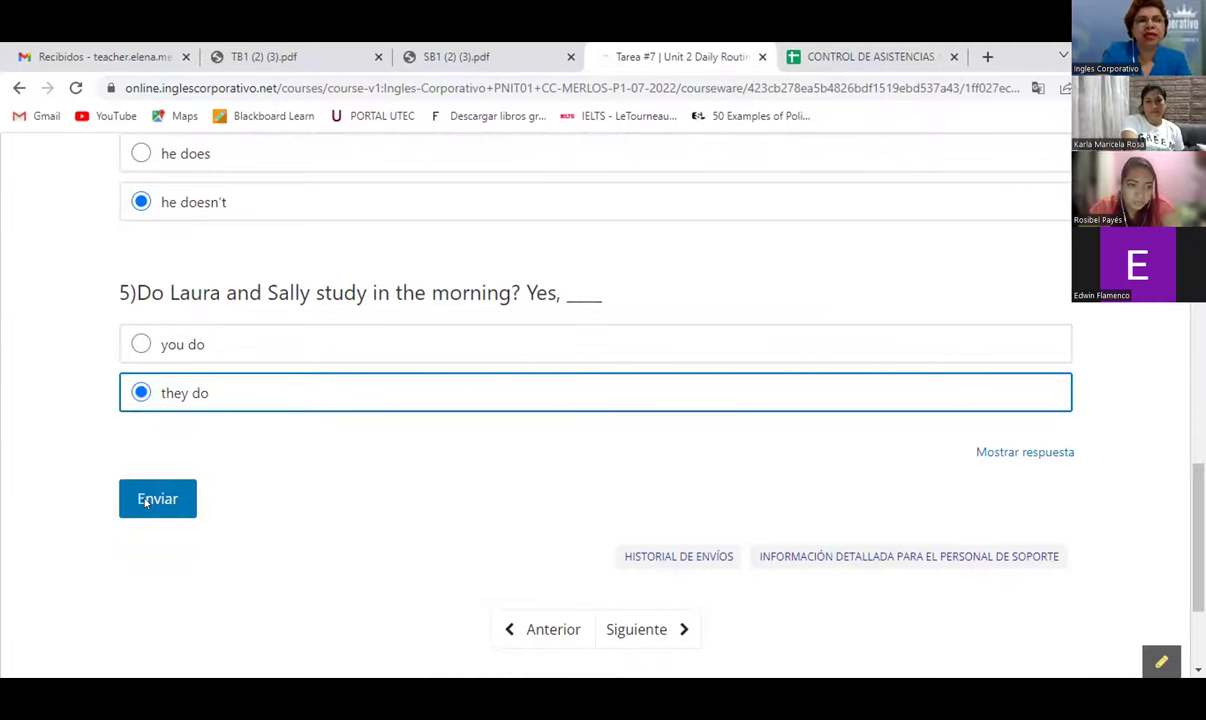
pyautogui.press('Return')
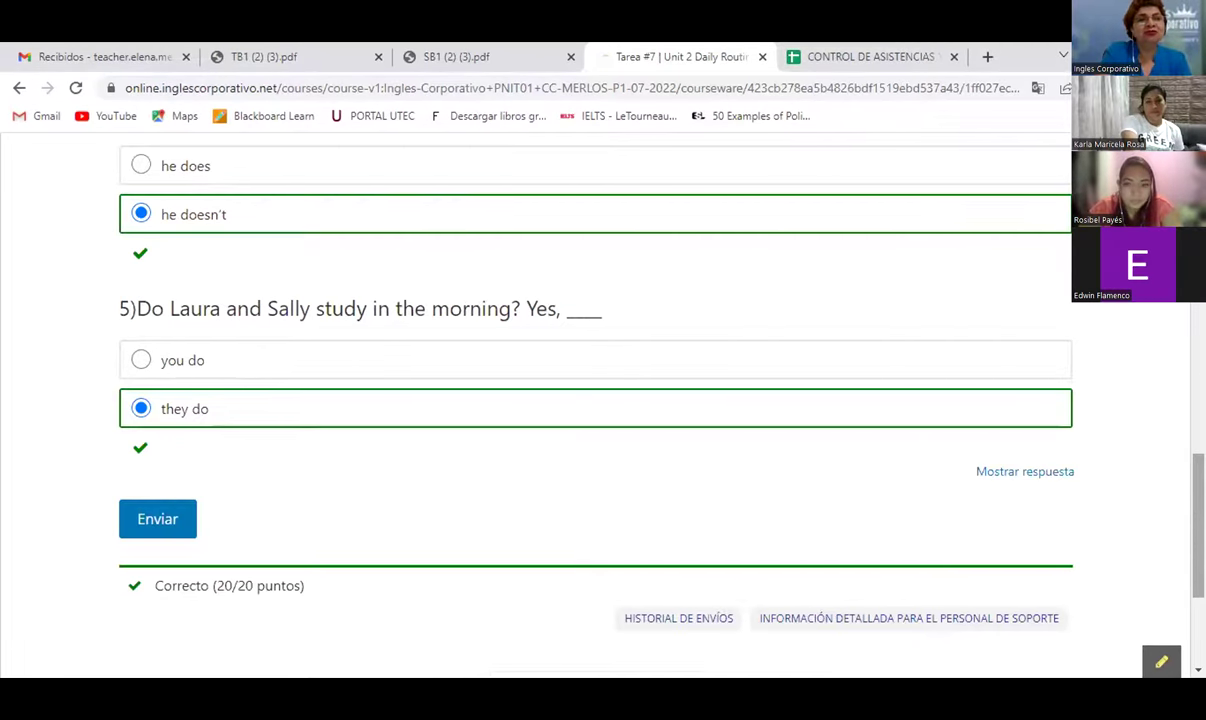
# - Look back over the graded Tarea #7 answers and open Tarea #8 of the same unit
pyautogui.scroll(5, 595, 400)
pyautogui.scroll(2, 595, 400)
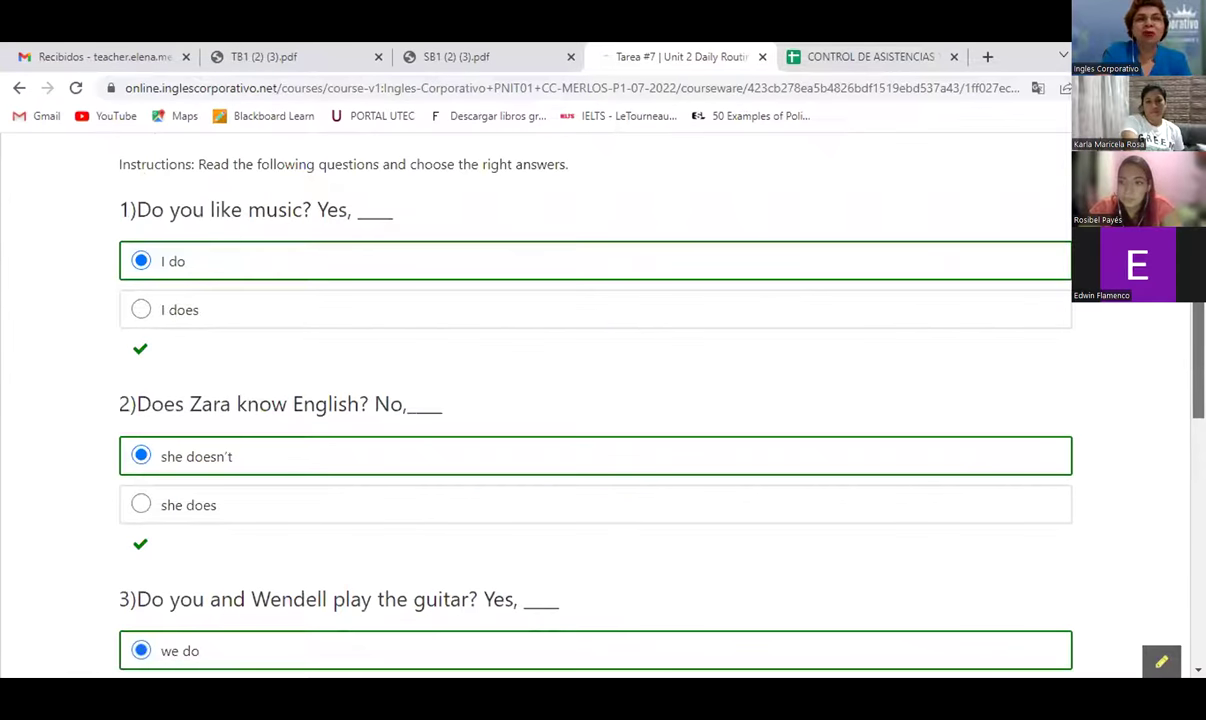
pyautogui.scroll(3, 595, 400)
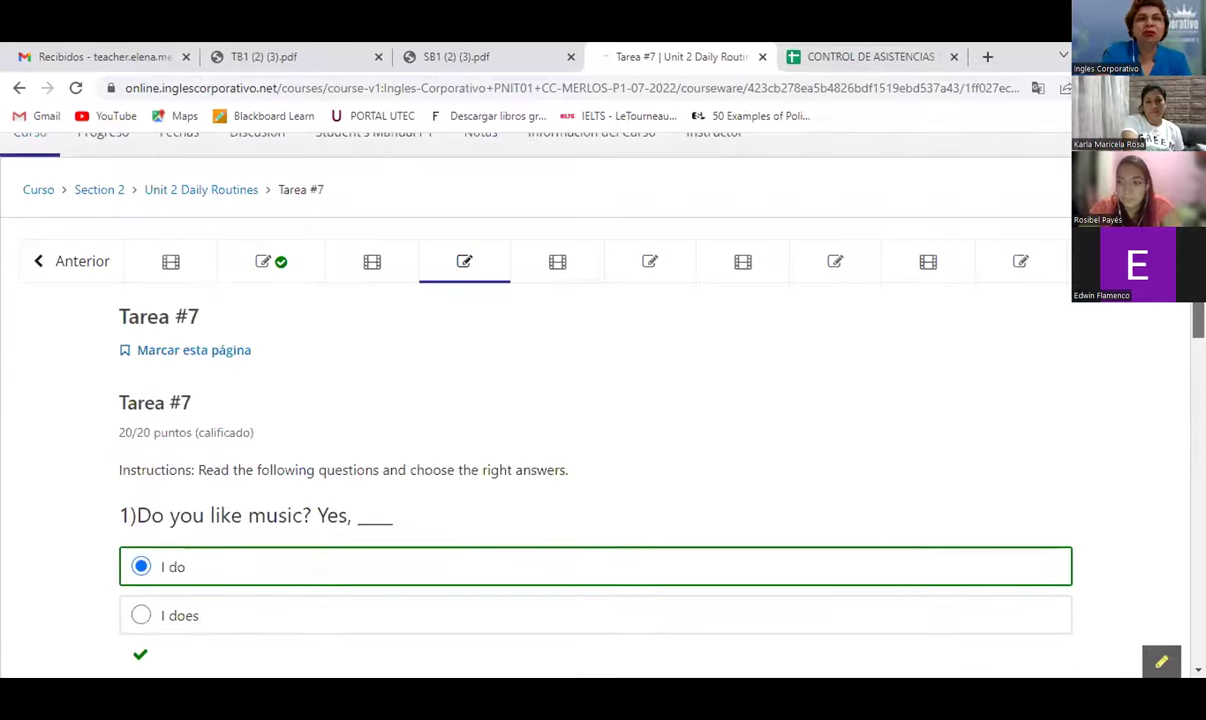
pyautogui.click(649, 262)
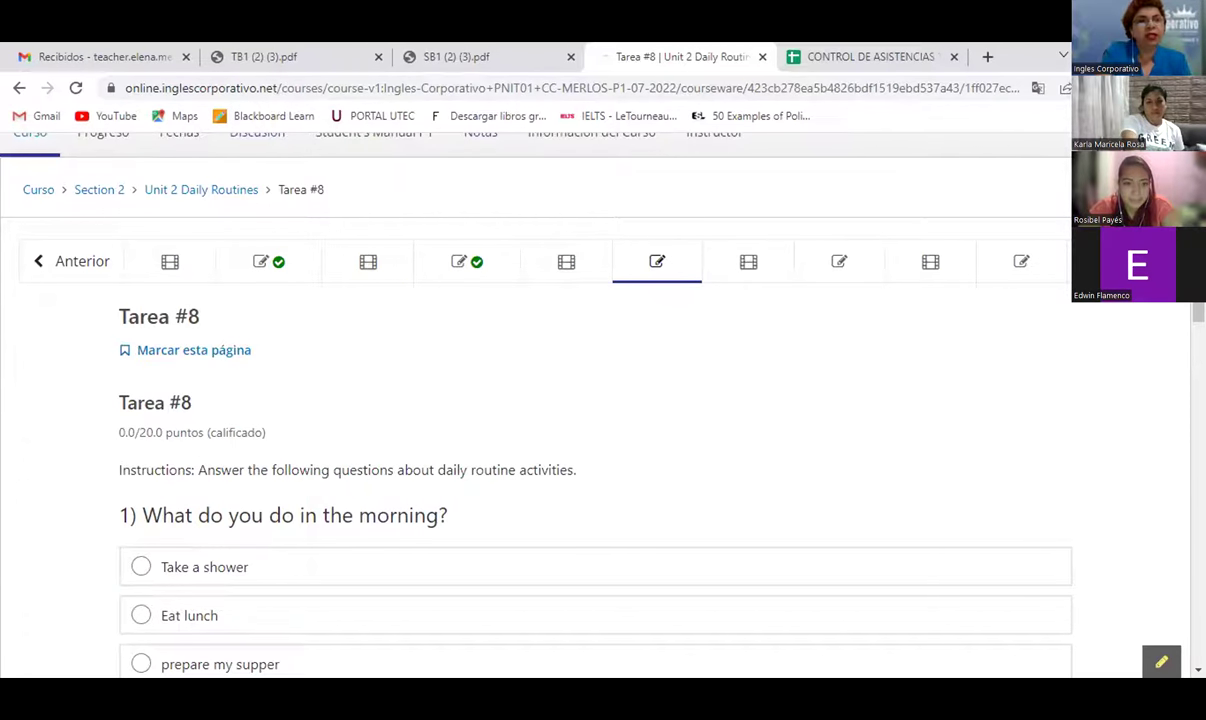
# - Answer question 1 of Tarea #8 with "Take a shower" and question 2 with "in the morning"
pyautogui.scroll(-1, 595, 400)
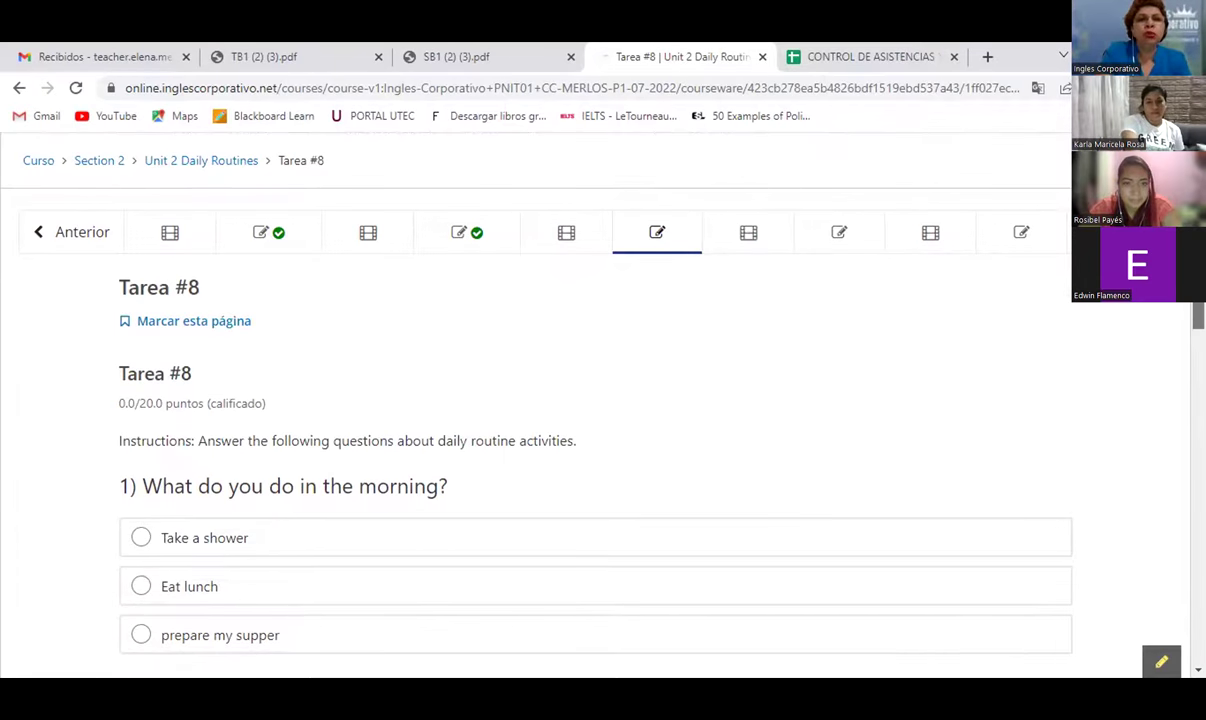
pyautogui.scroll(-3, 595, 400)
pyautogui.scroll(-1, 896, 457)
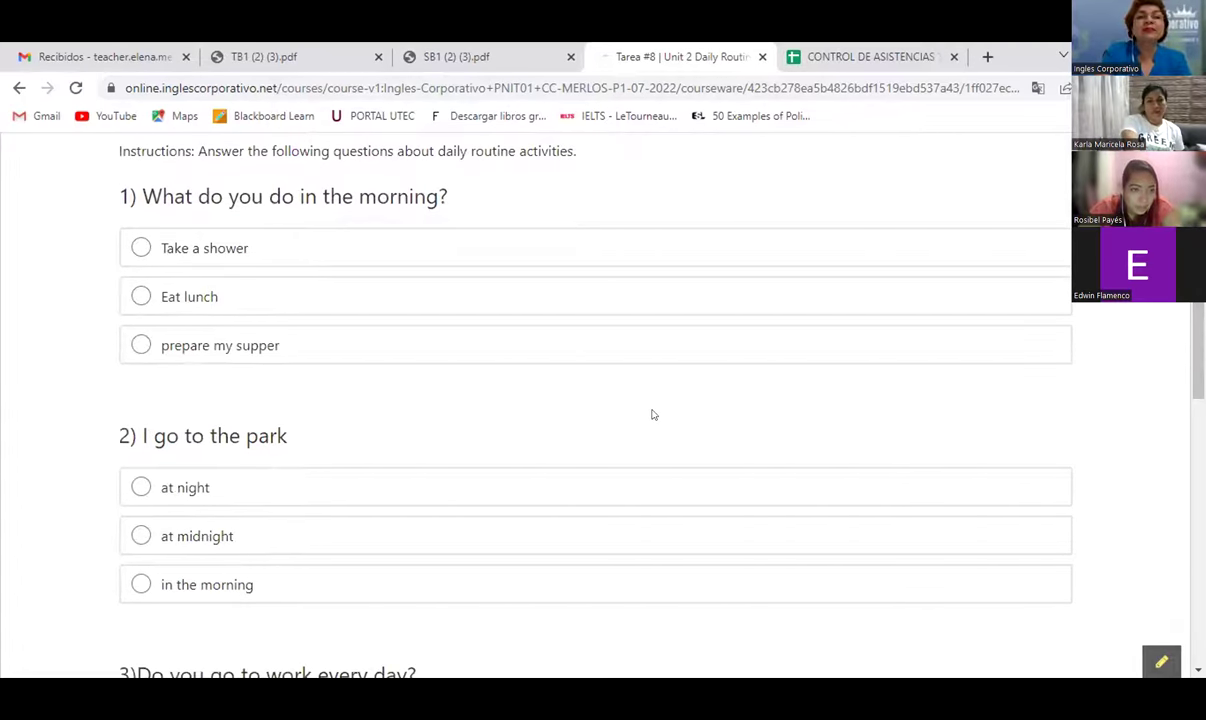
pyautogui.click(507, 251)
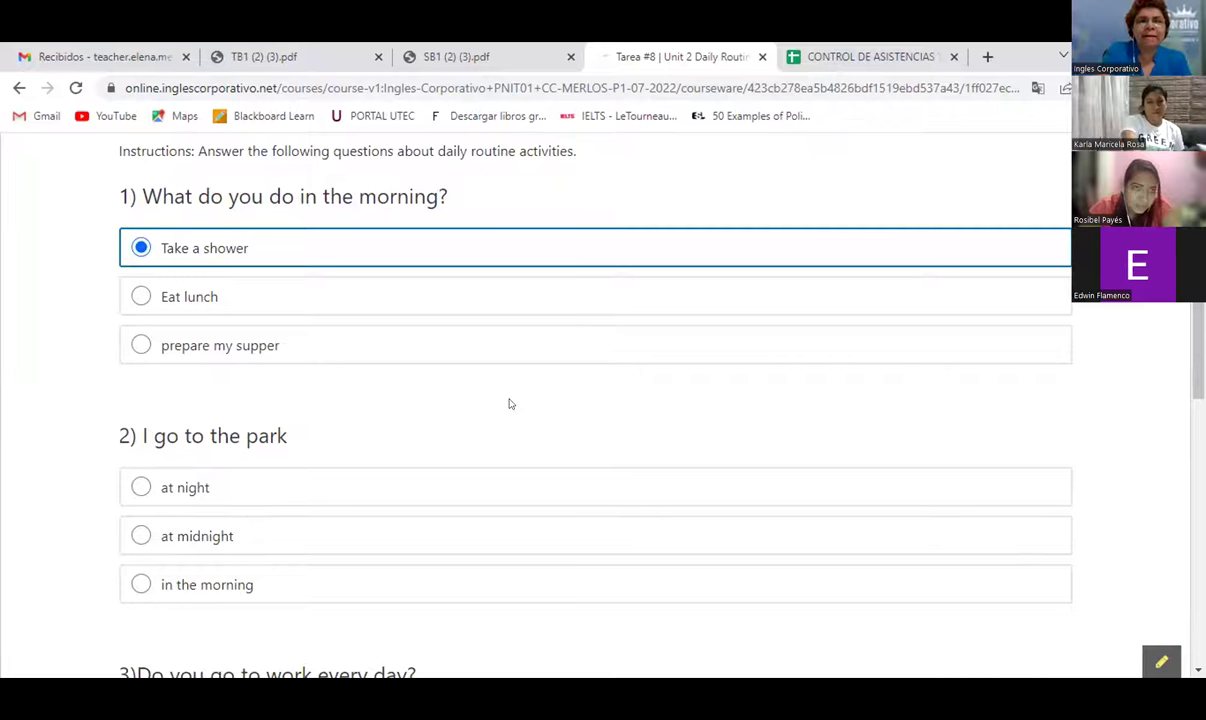
pyautogui.click(427, 591)
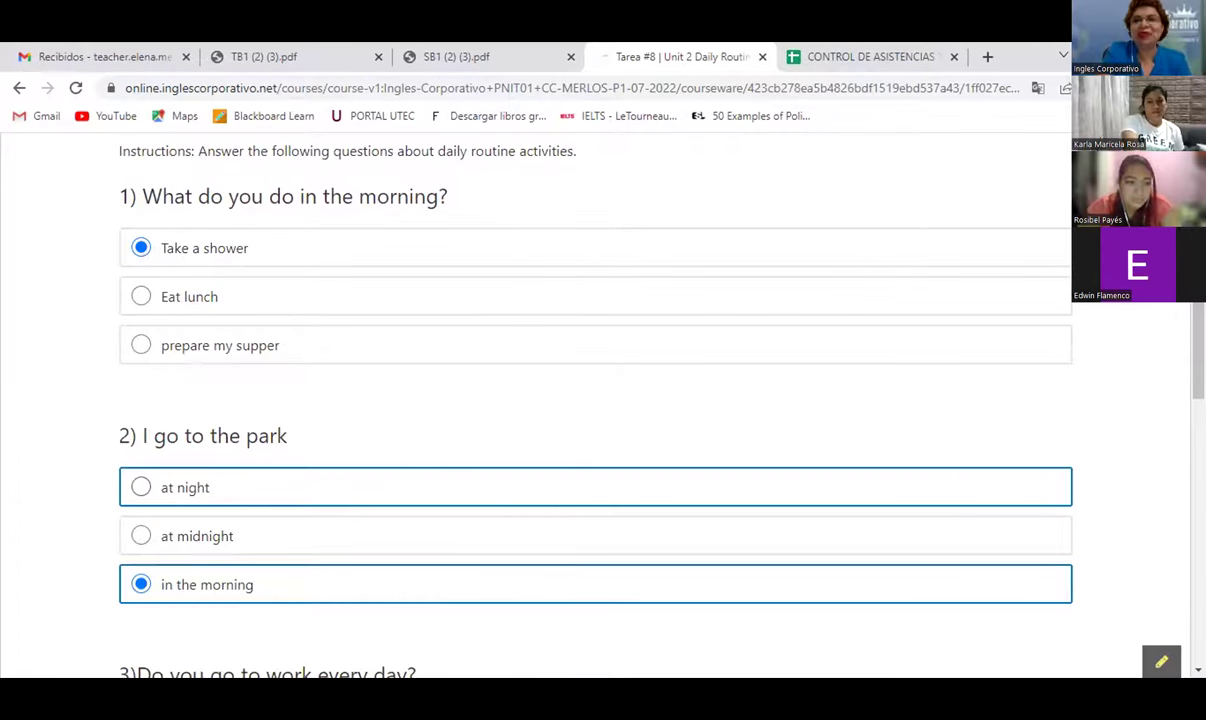
# - Answer question 3 of Tarea #8 with "Yes, I do" and question 4 with "yes, she does"
pyautogui.scroll(-3, 595, 400)
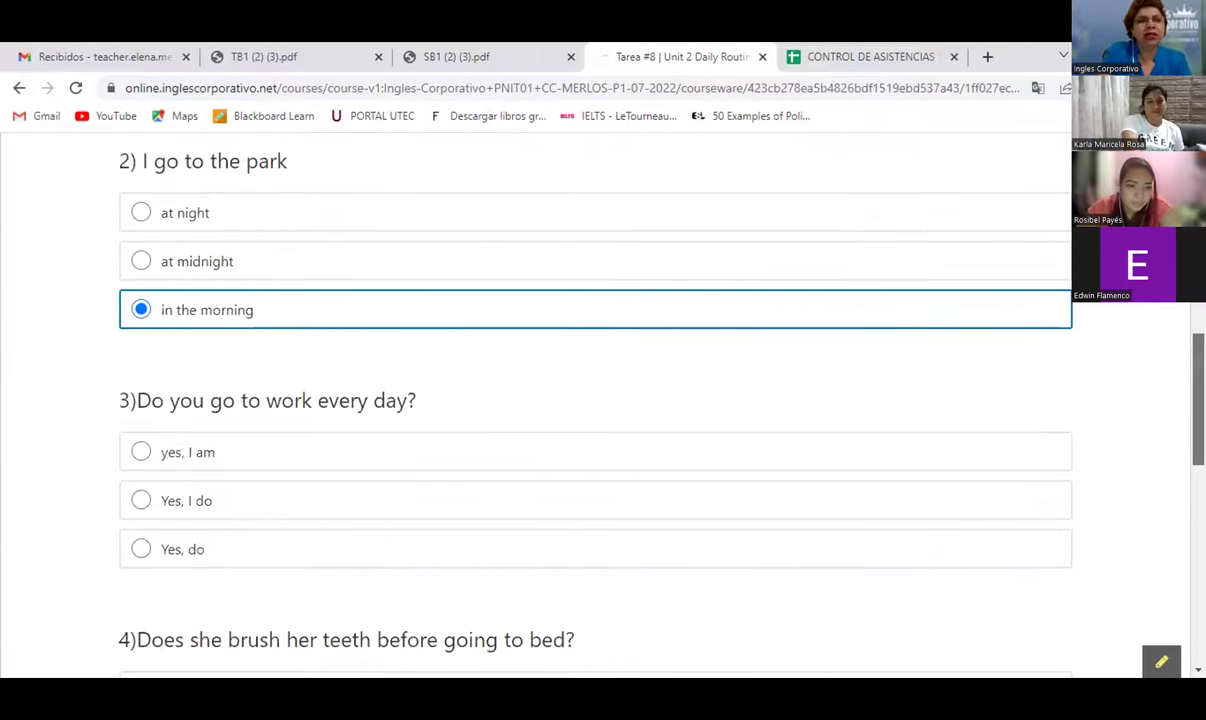
pyautogui.scroll(-1, 595, 400)
pyautogui.scroll(-1, 595, 400)
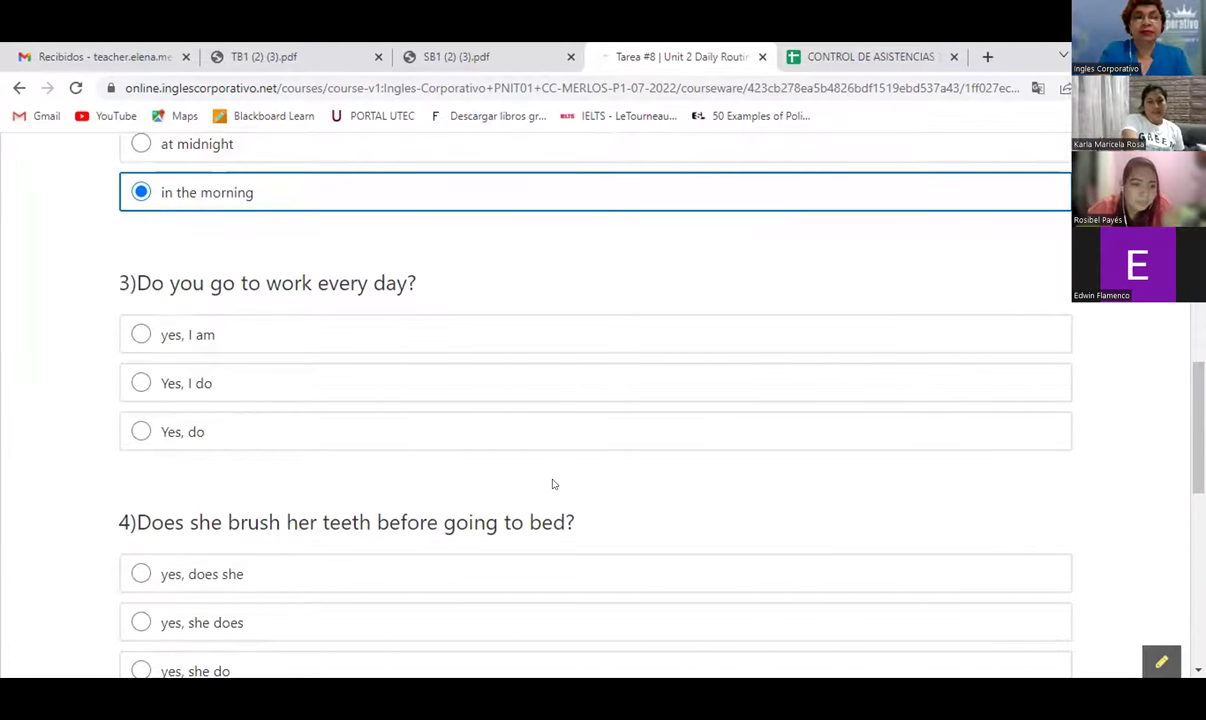
pyautogui.click(456, 381)
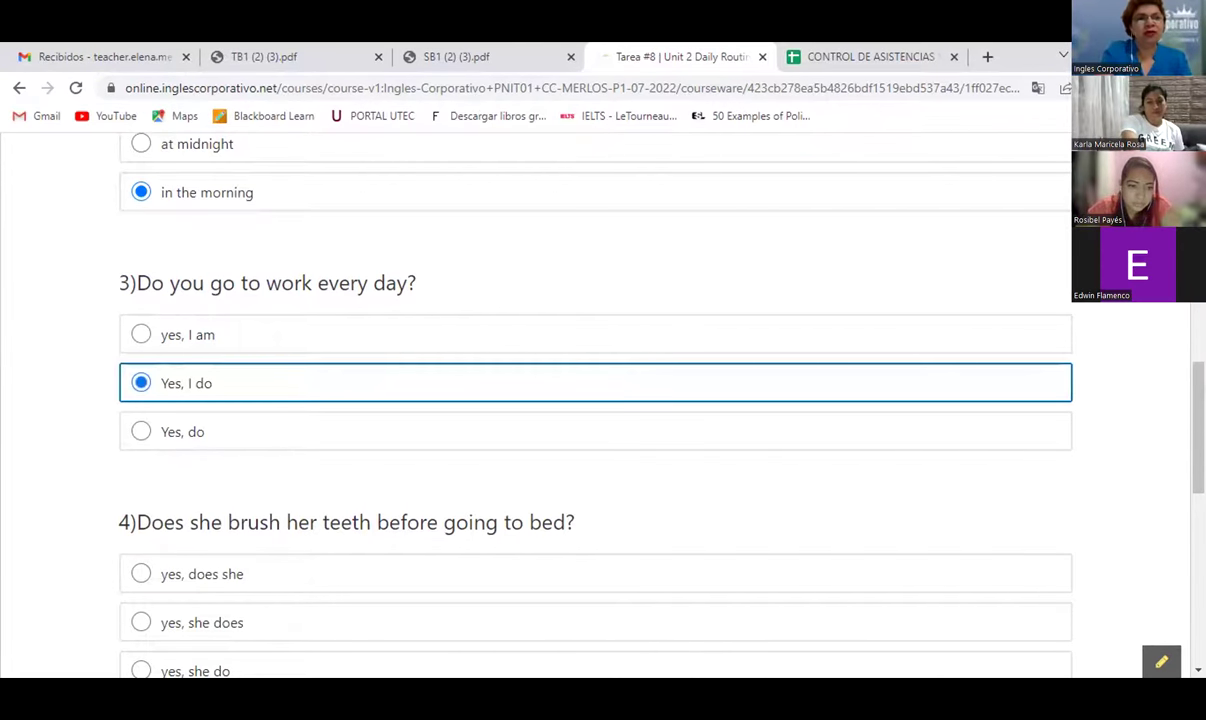
pyautogui.scroll(-1, 595, 400)
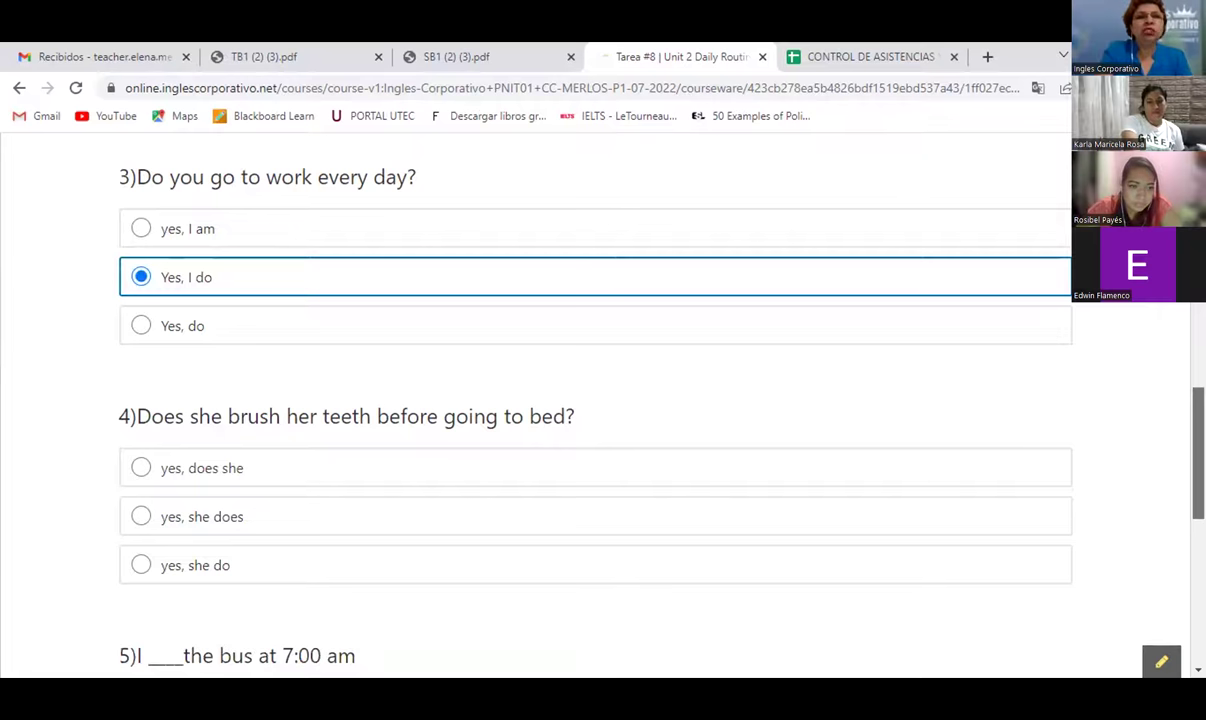
pyautogui.scroll(-2, 595, 400)
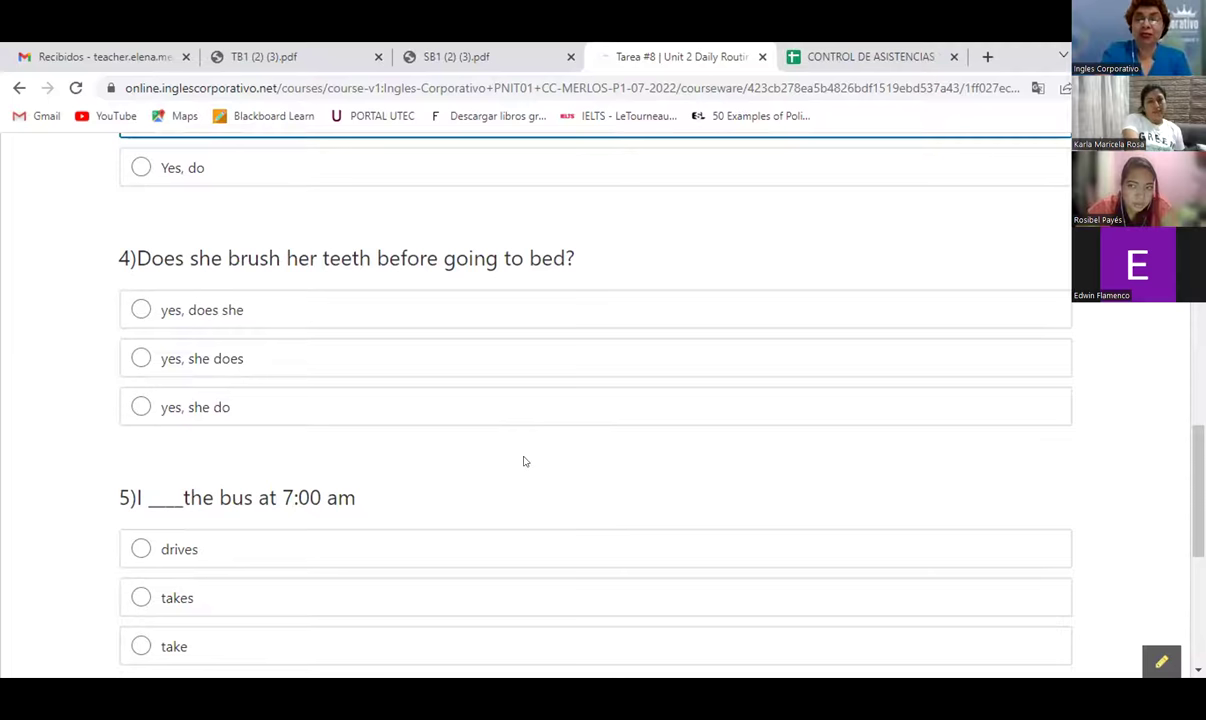
pyautogui.click(386, 362)
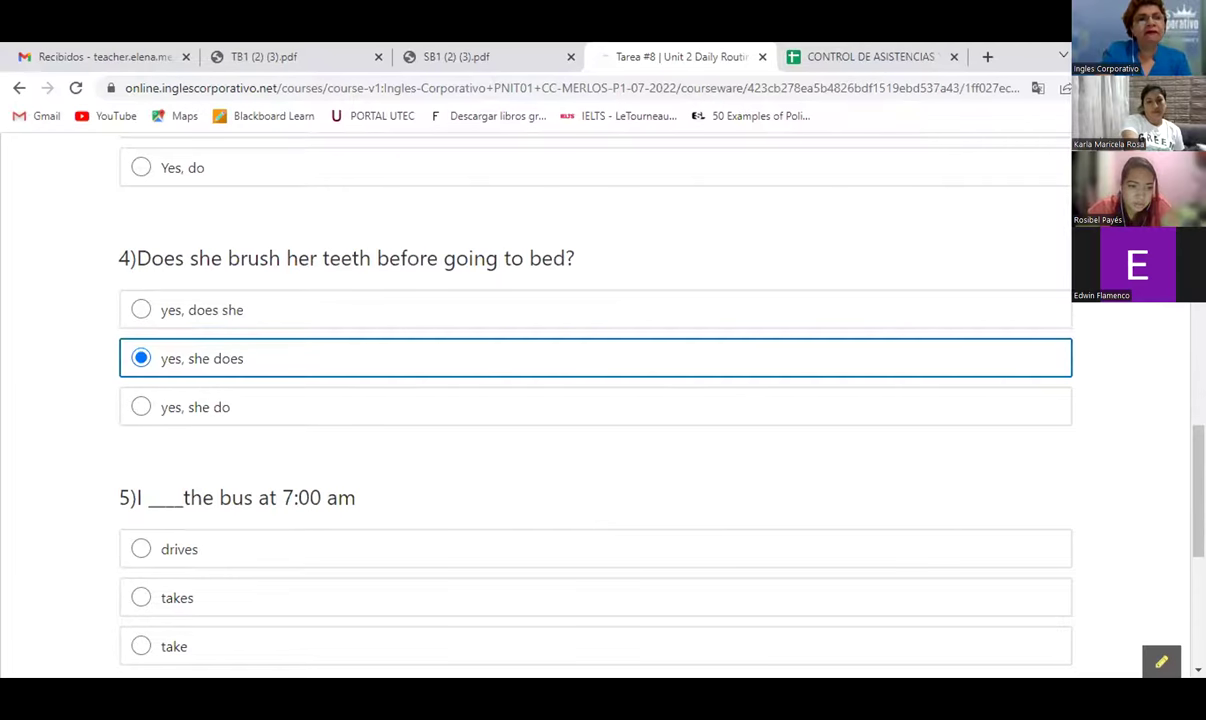
# - Answer question 5 of Tarea #8 with "take" and submit the homework for grading
pyautogui.scroll(-3, 595, 400)
pyautogui.scroll(1, 595, 400)
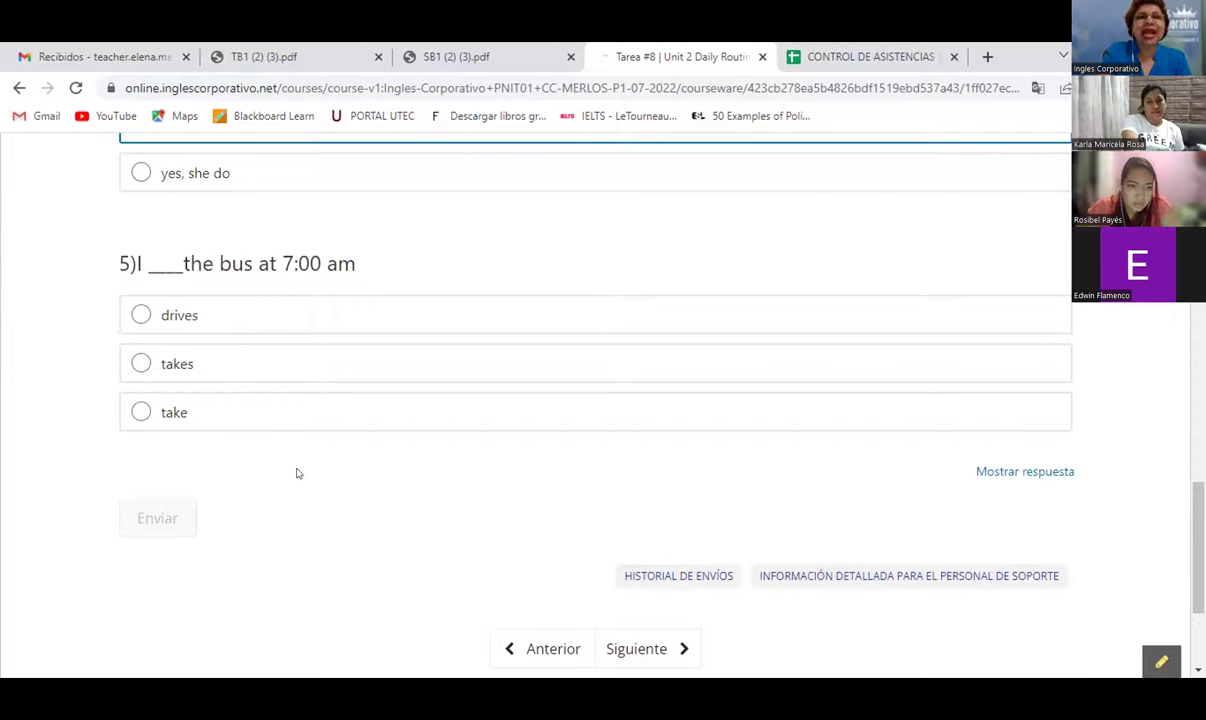
pyautogui.click(237, 405)
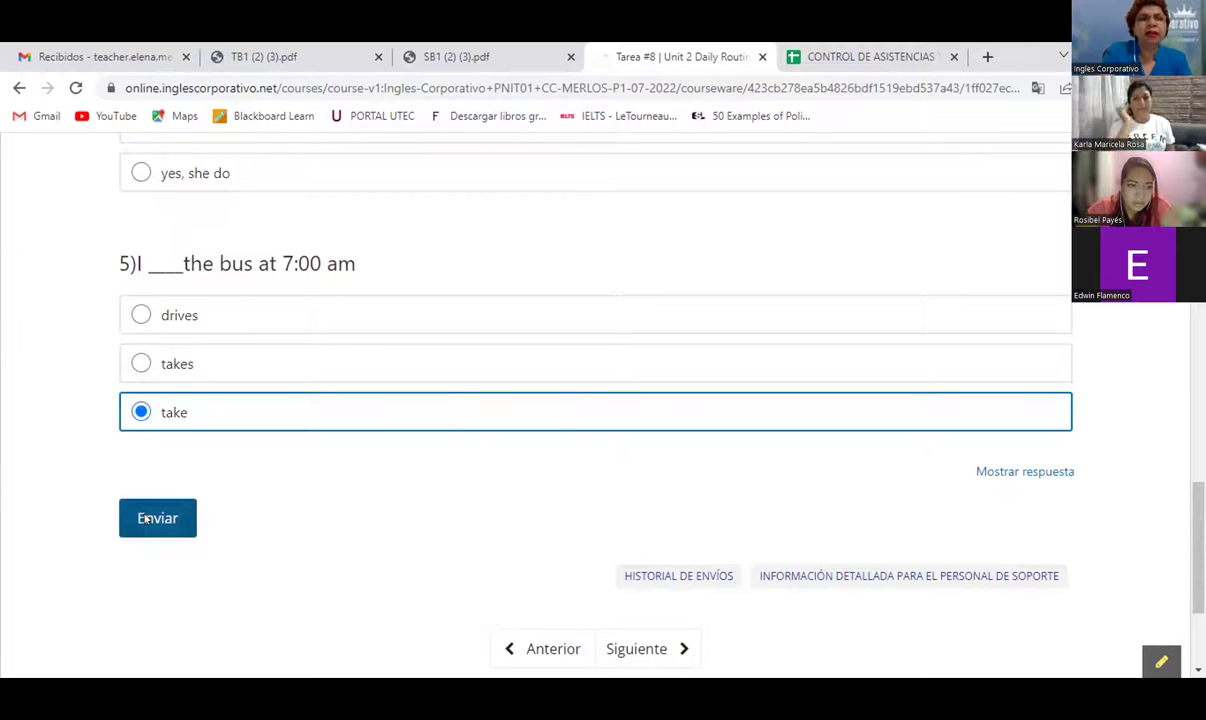
pyautogui.click(146, 518)
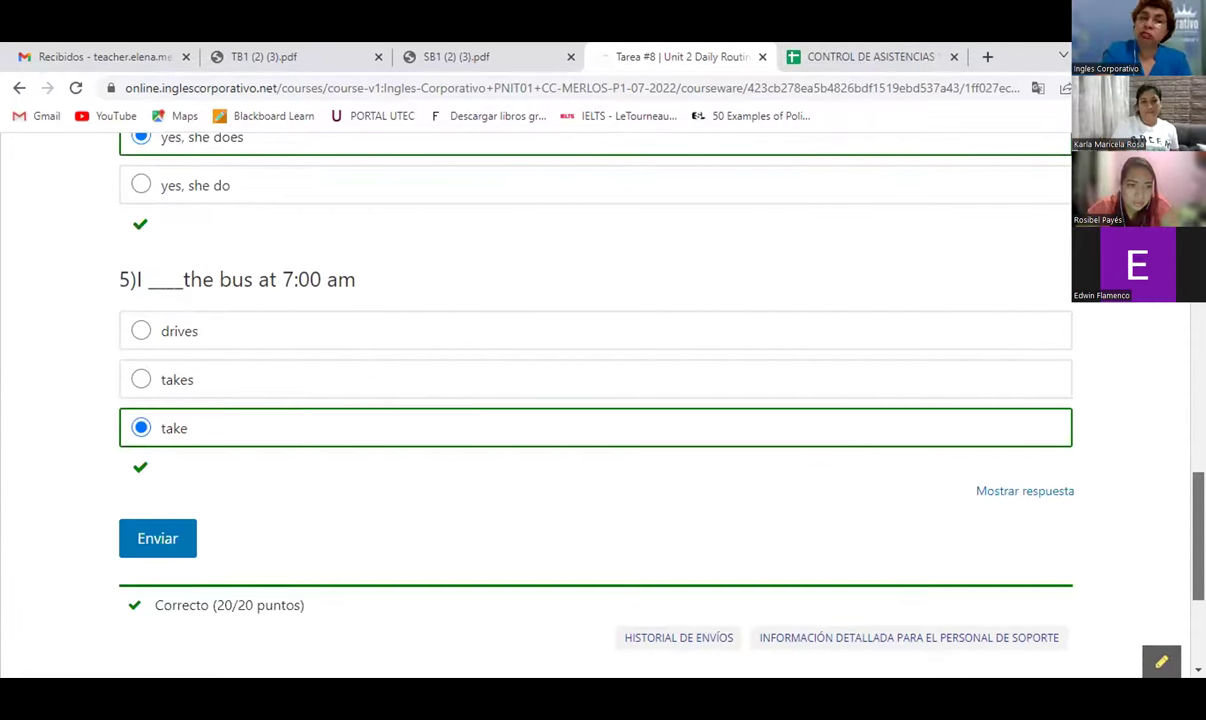
# - Look back over the graded Tarea #8 answers, then open the course progress page and check the Homework 1 and Homework 2 scores in the chart
pyautogui.scroll(3, 595, 400)
pyautogui.scroll(3, 595, 400)
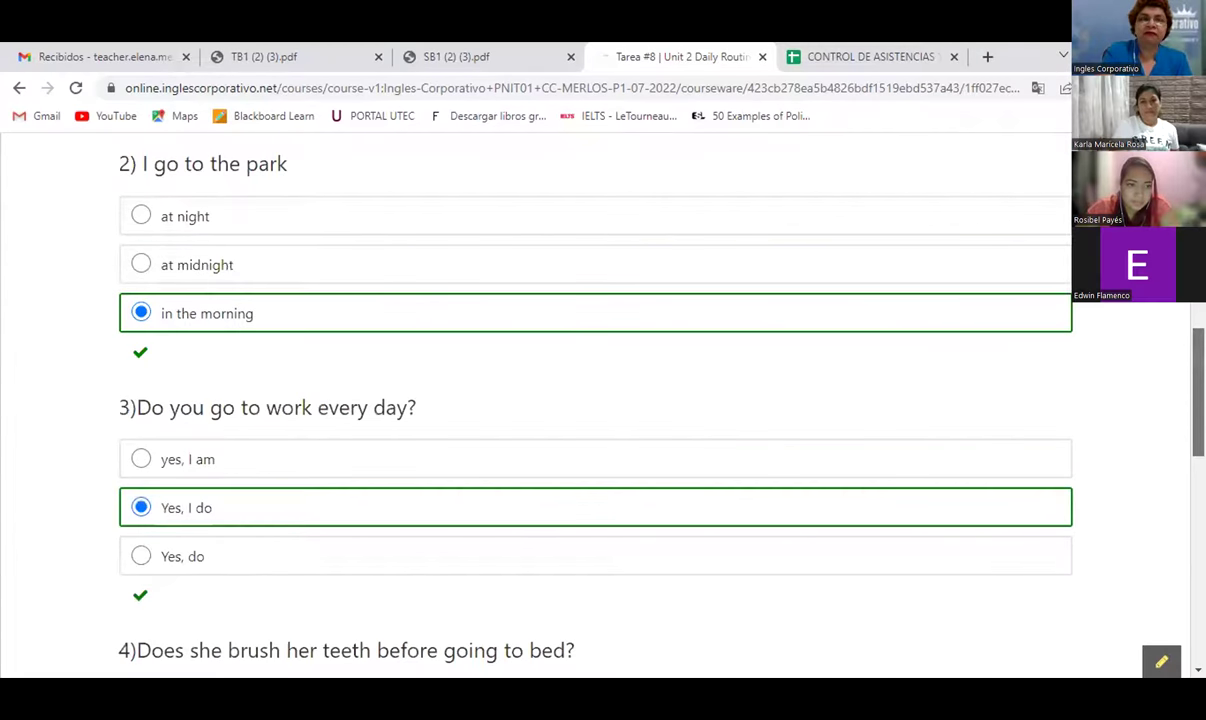
pyautogui.scroll(5, 595, 400)
pyautogui.scroll(2, 595, 400)
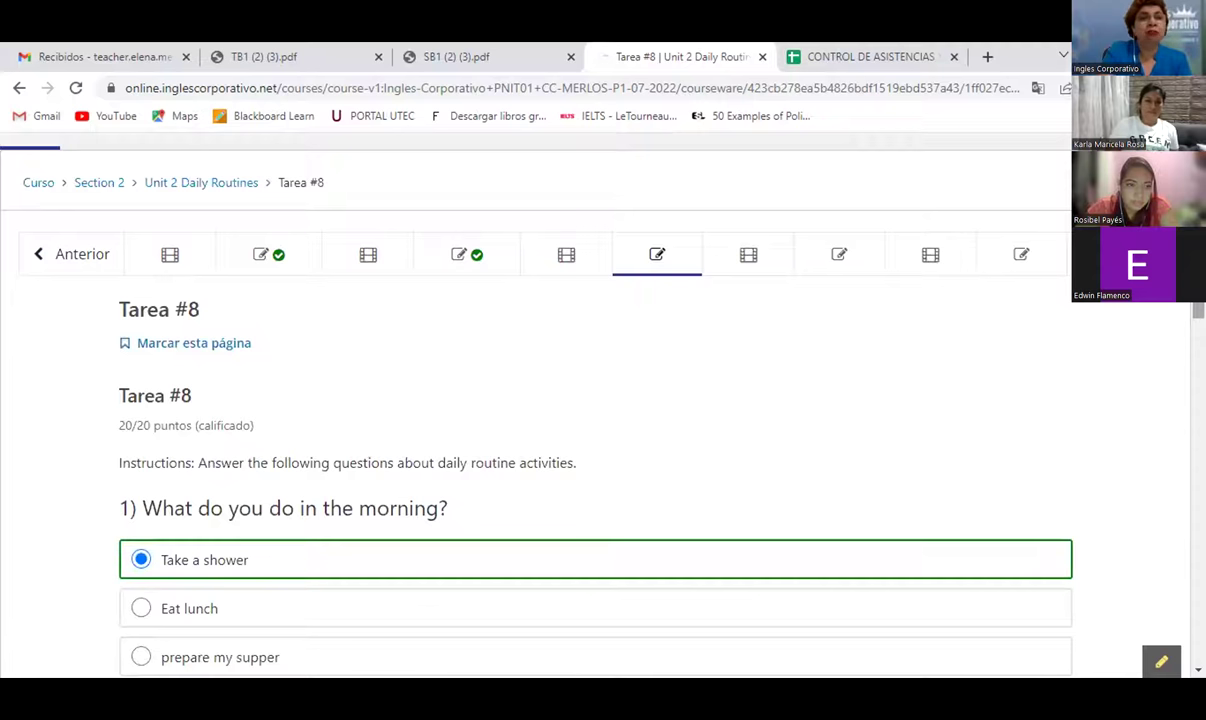
pyautogui.scroll(1, 260, 316)
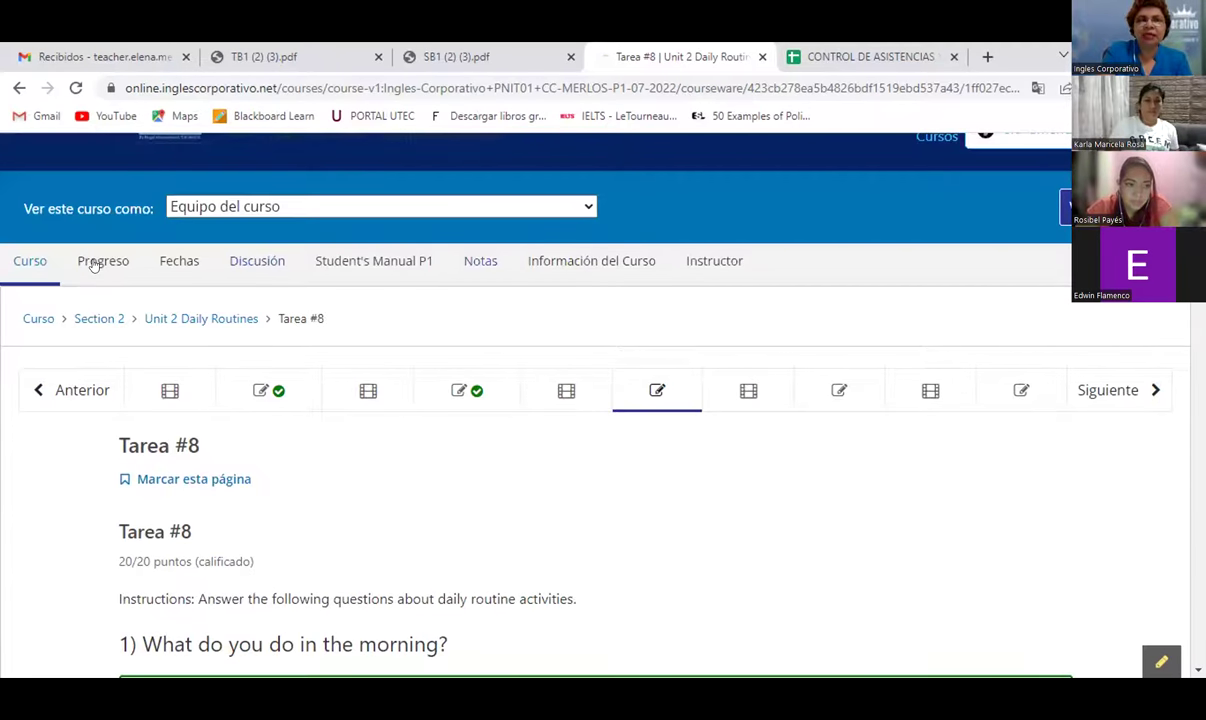
pyautogui.scroll(1, 100, 262)
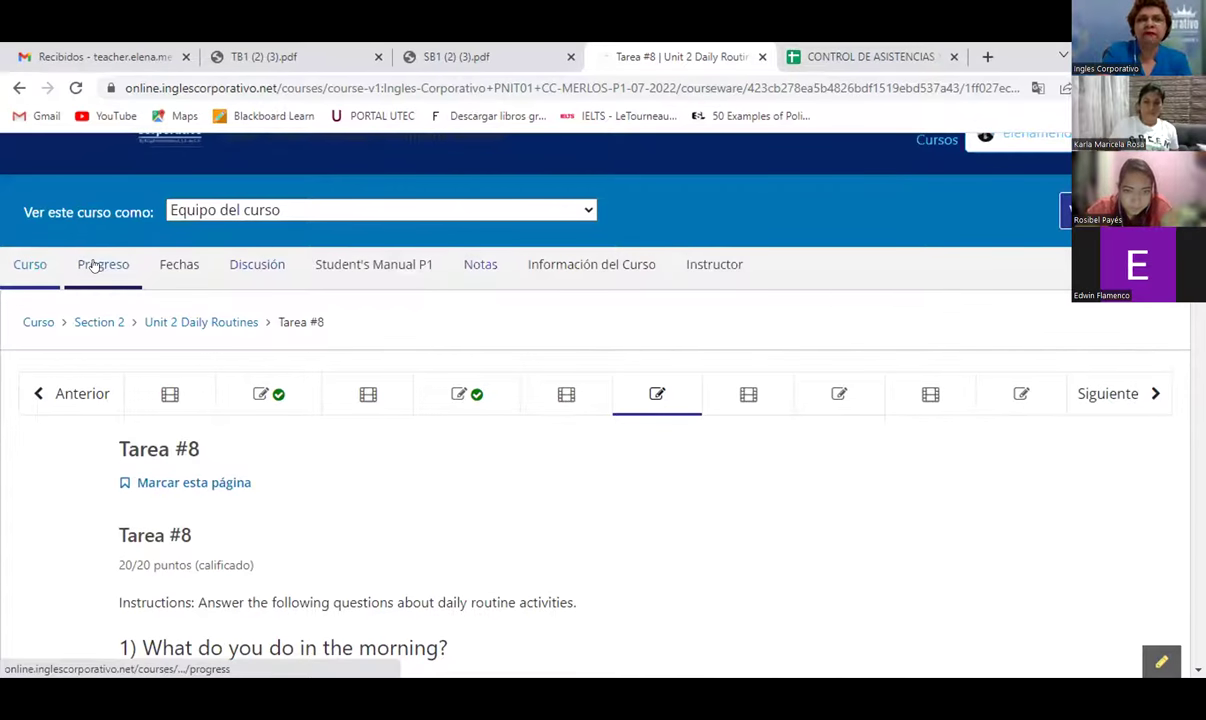
pyautogui.click(93, 265)
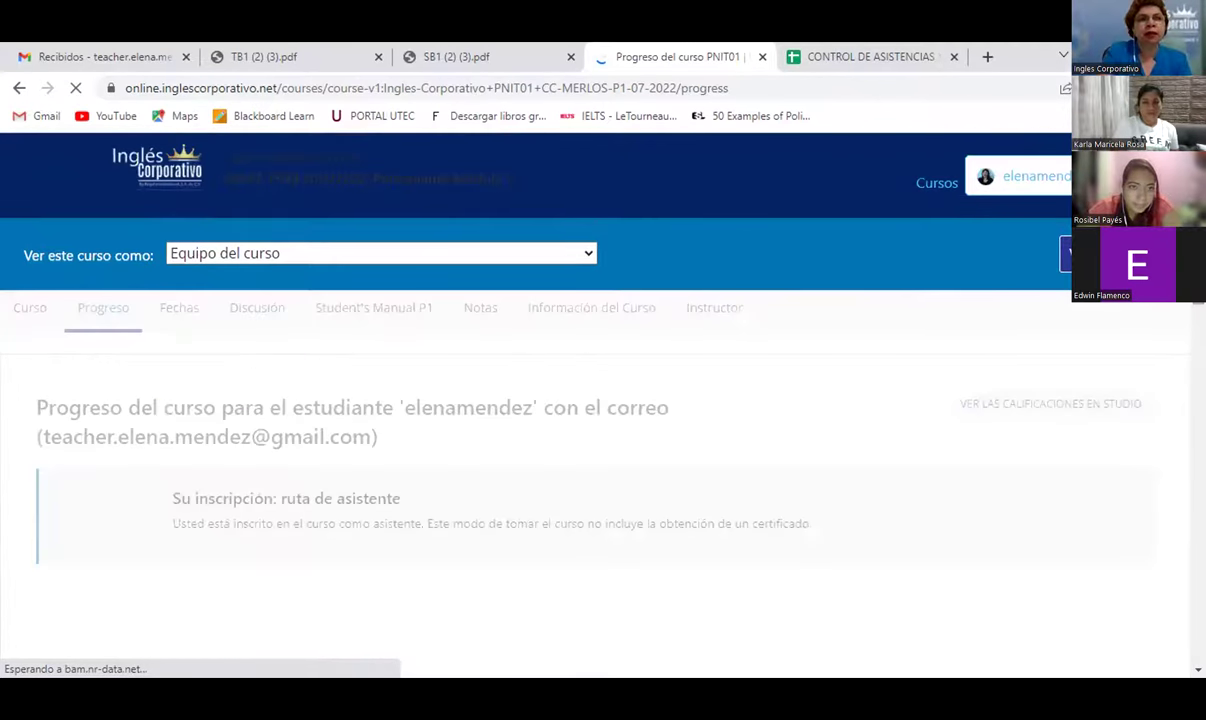
pyautogui.scroll(-3, 600, 450)
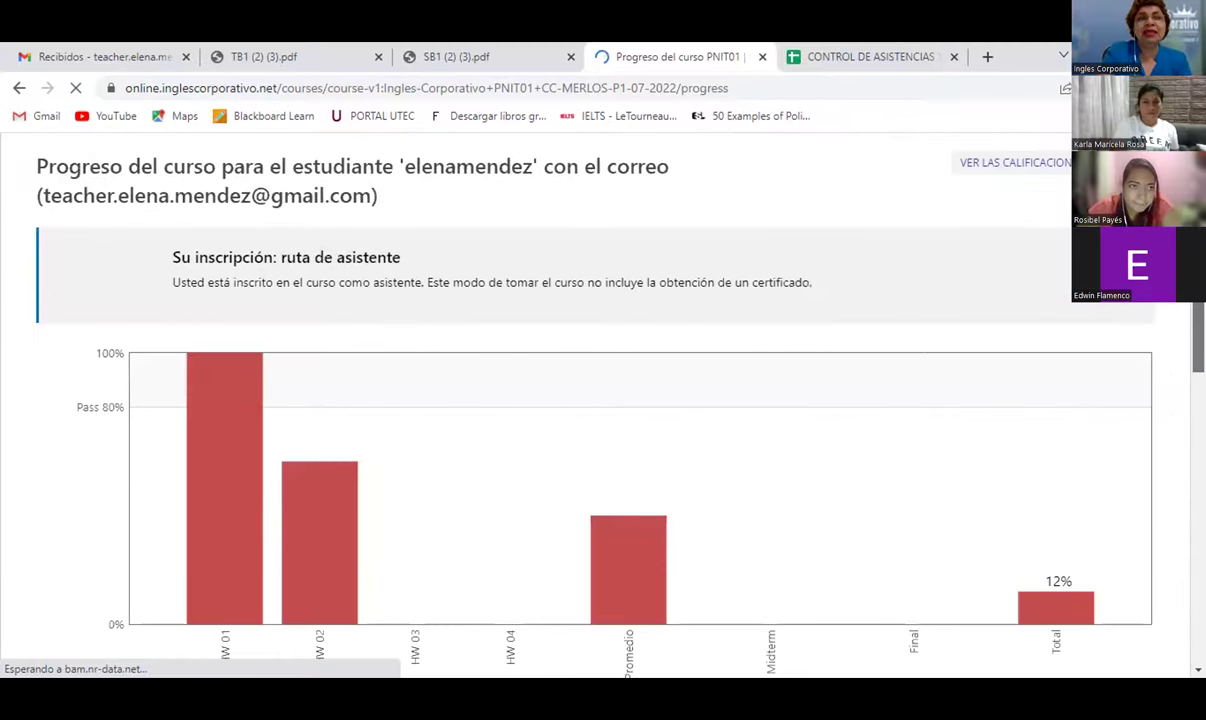
pyautogui.scroll(-1, 600, 450)
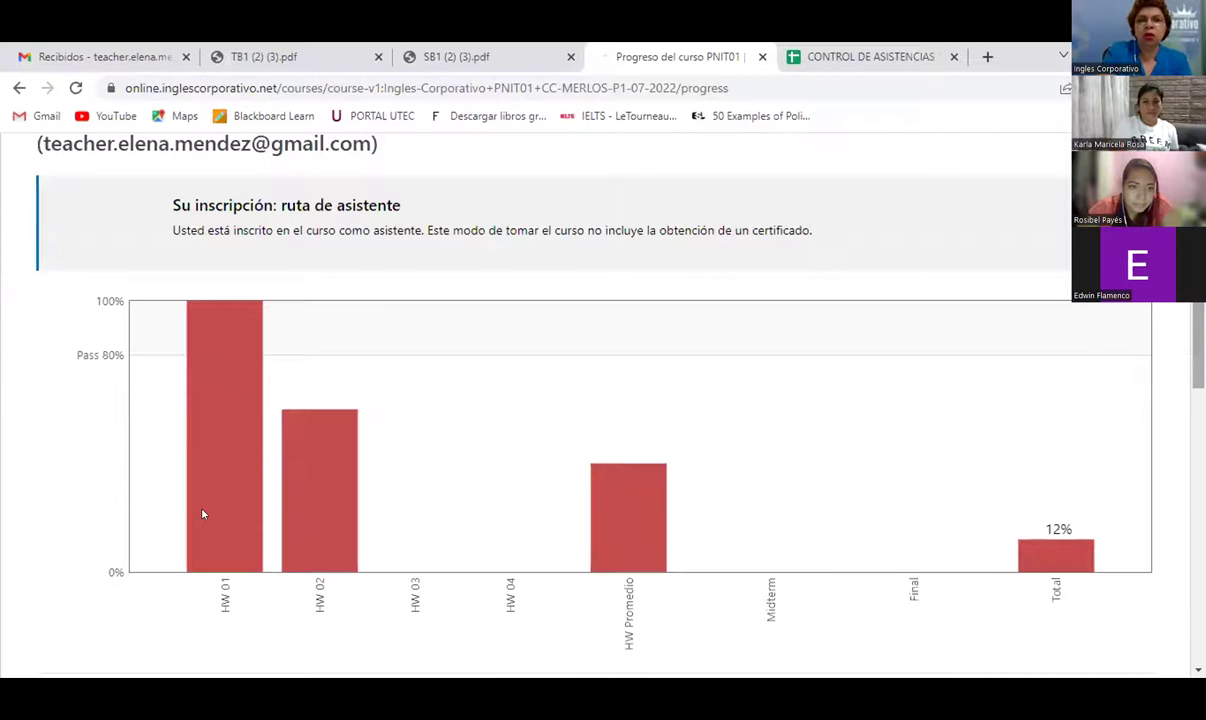
pyautogui.moveTo(205, 325)
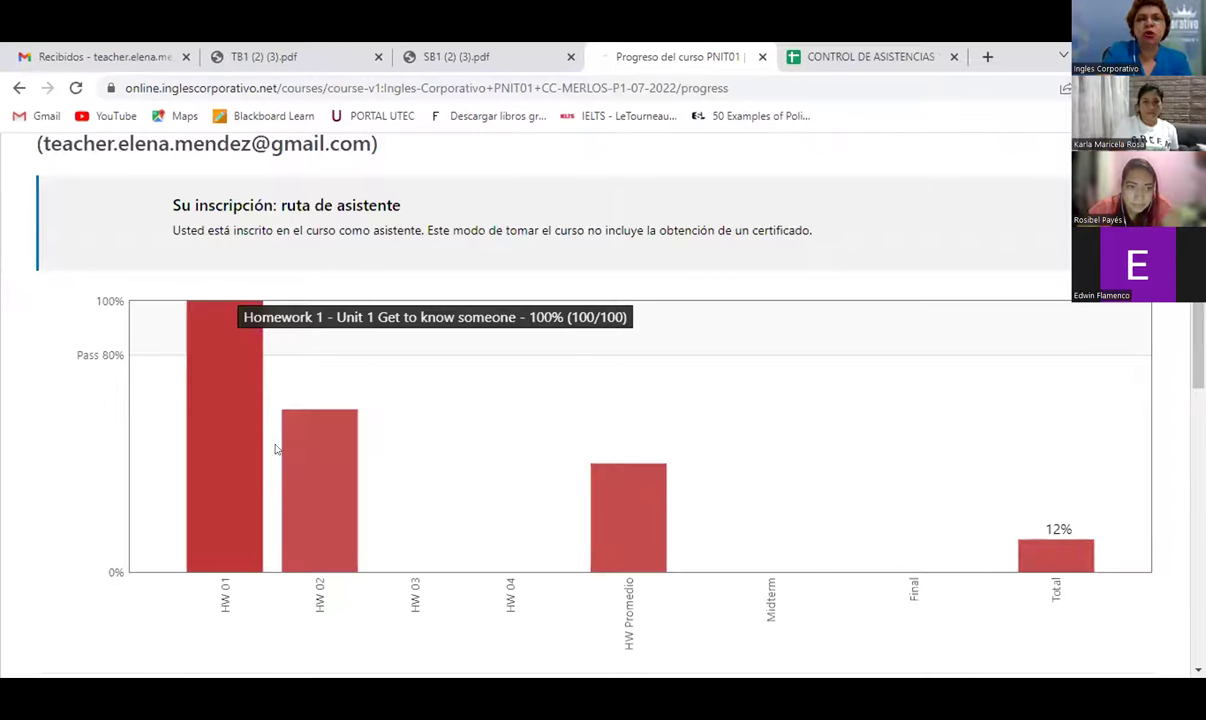
pyautogui.moveTo(311, 451)
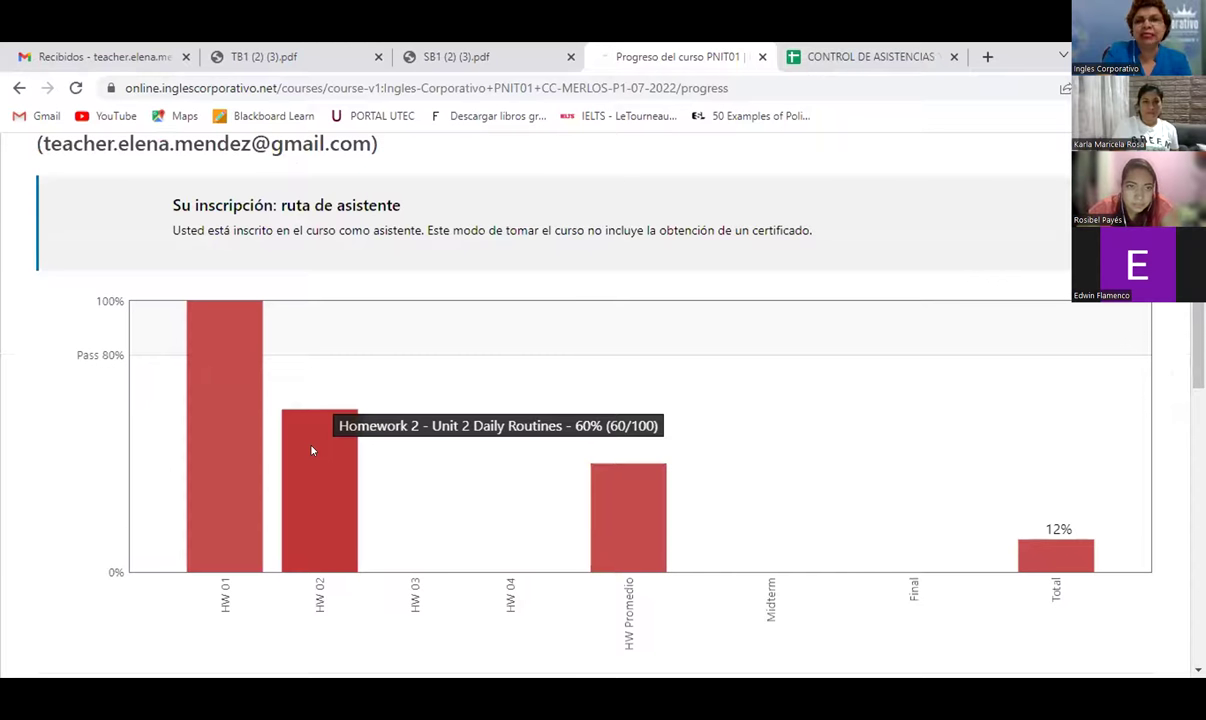